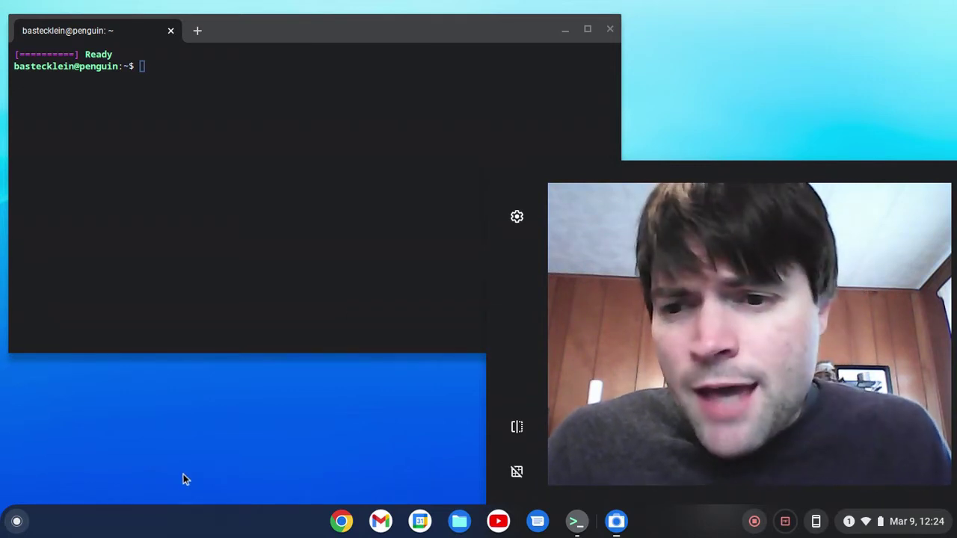
- Open a Chrome window and go to flathub.org/home, positioning the window over the desktop
left_click(344, 522)
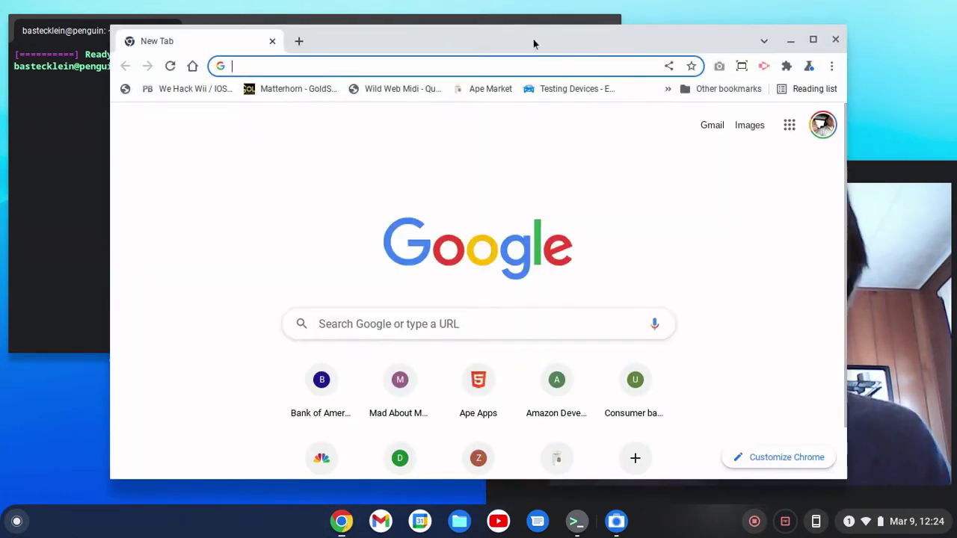
left_click_drag(534, 39, 366, 122)
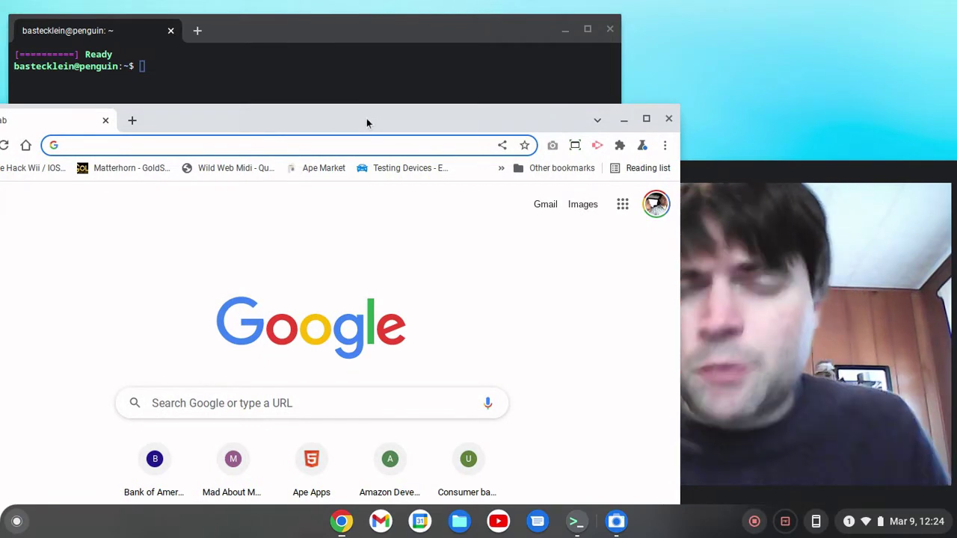
type("flathub.org/home")
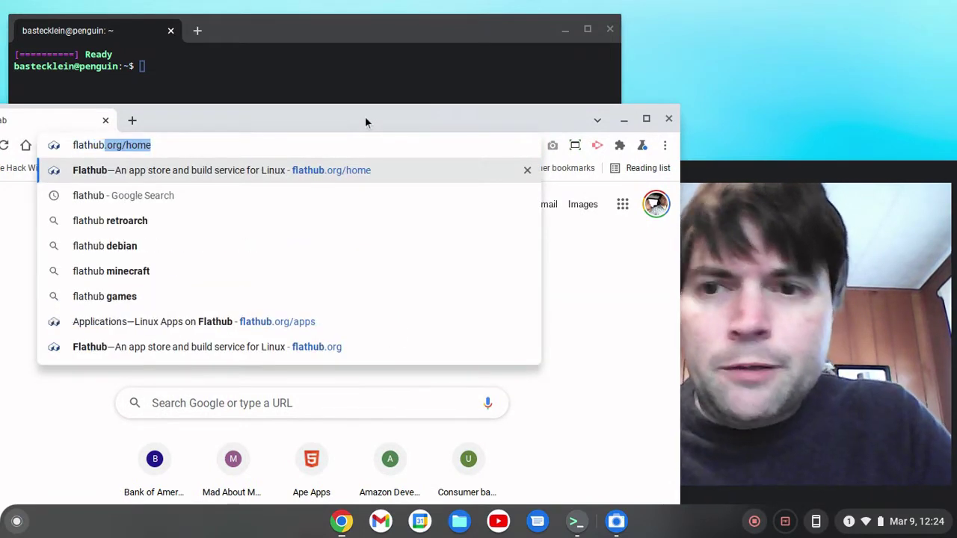
key("Return")
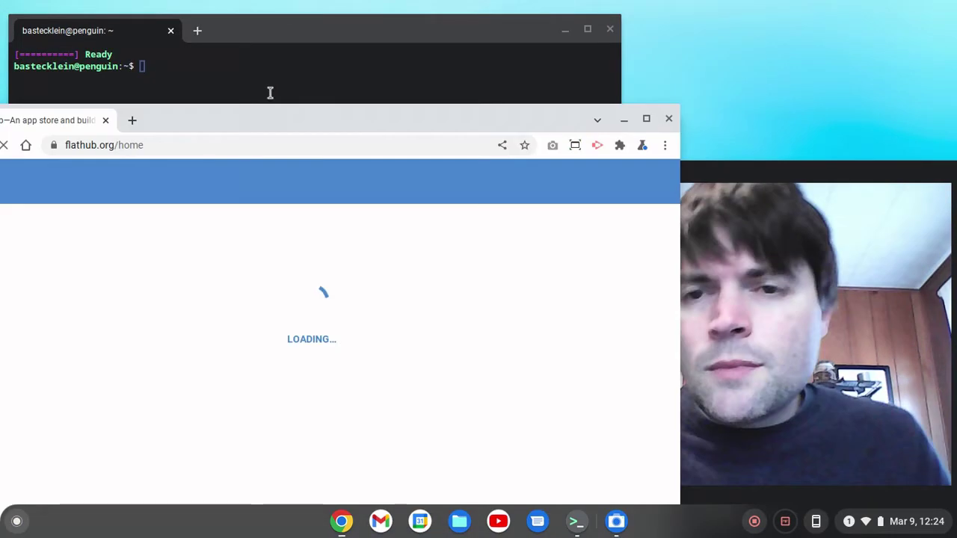
left_click_drag(255, 127, 293, 128)
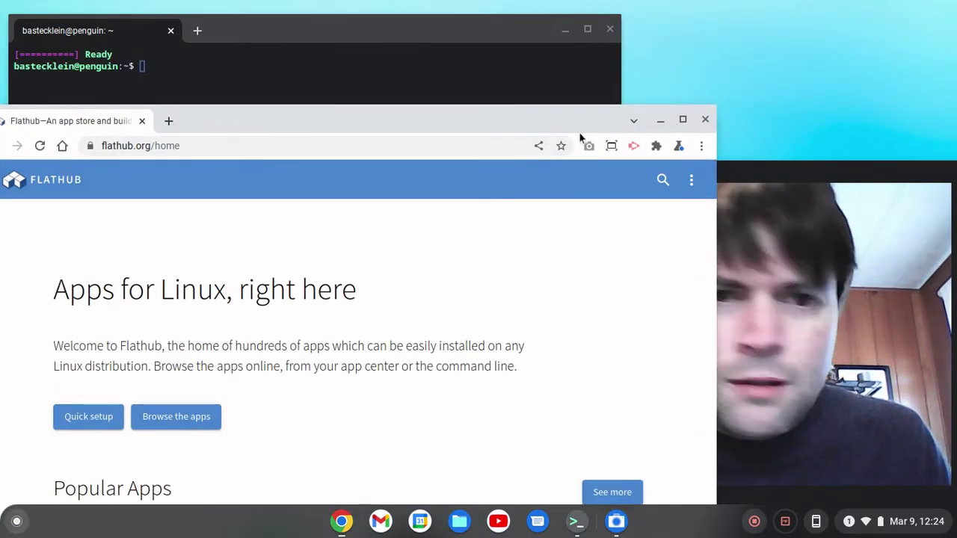
- Search Flathub for retroarch and open the RetroArch app page
left_click(662, 181)
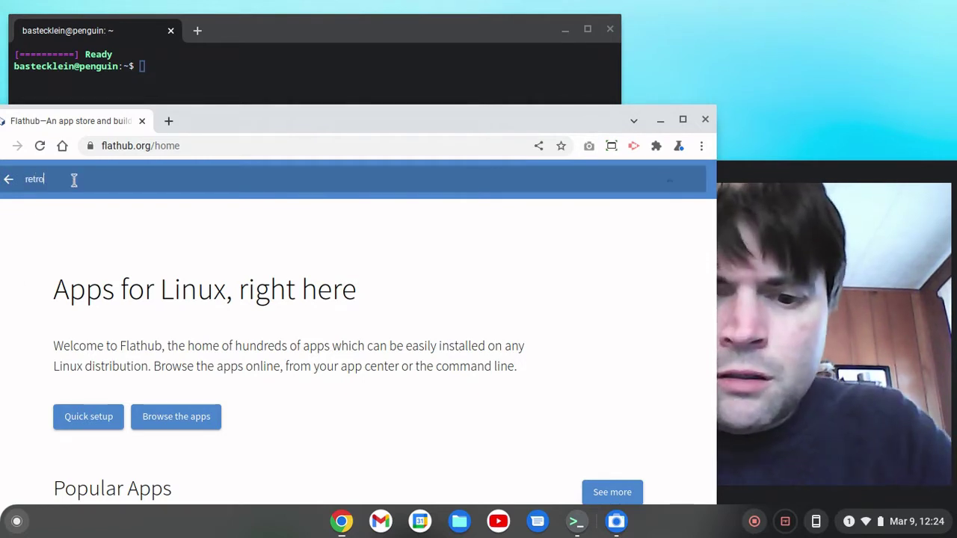
key("Return")
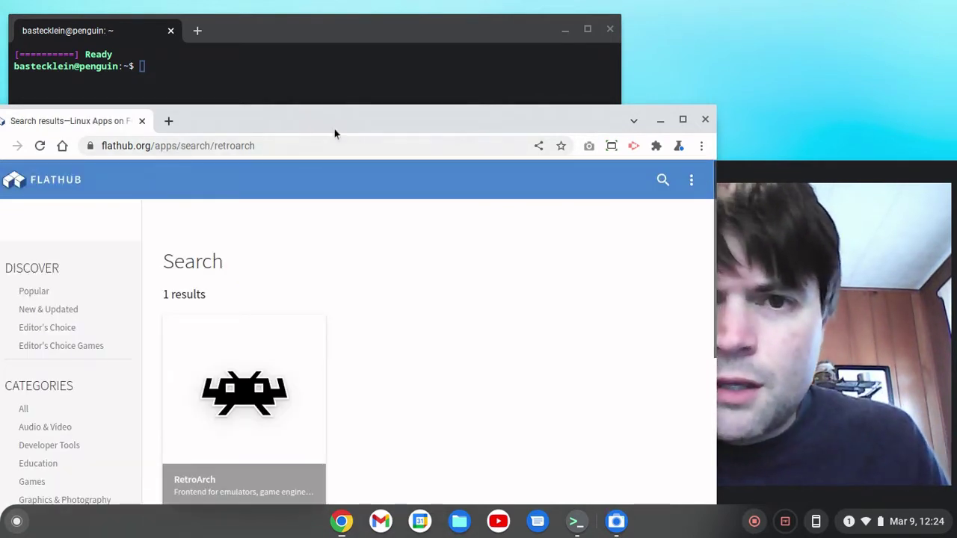
left_click_drag(333, 125, 373, 53)
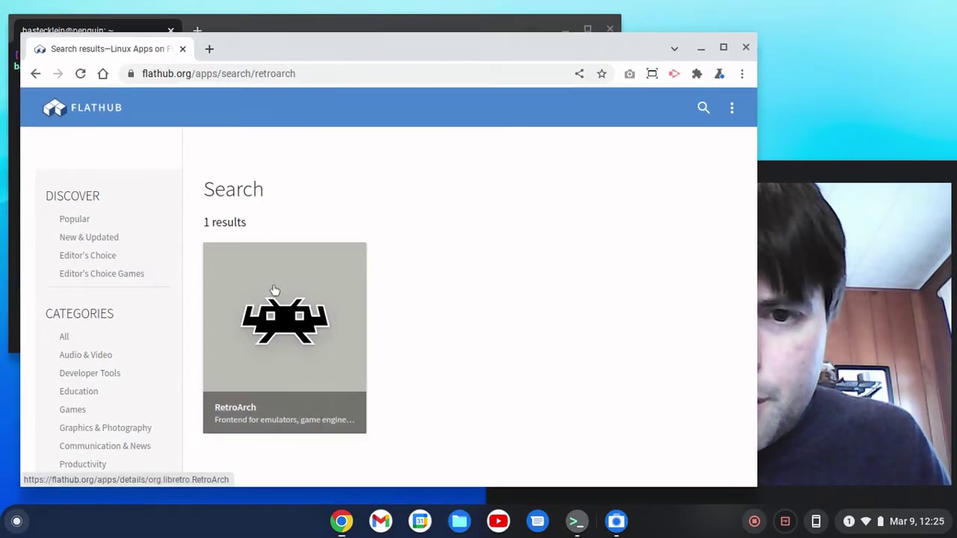
left_click(274, 291)
- Copy the install command from the command line instructions on the RetroArch page
scroll(394, 315, "down", 10)
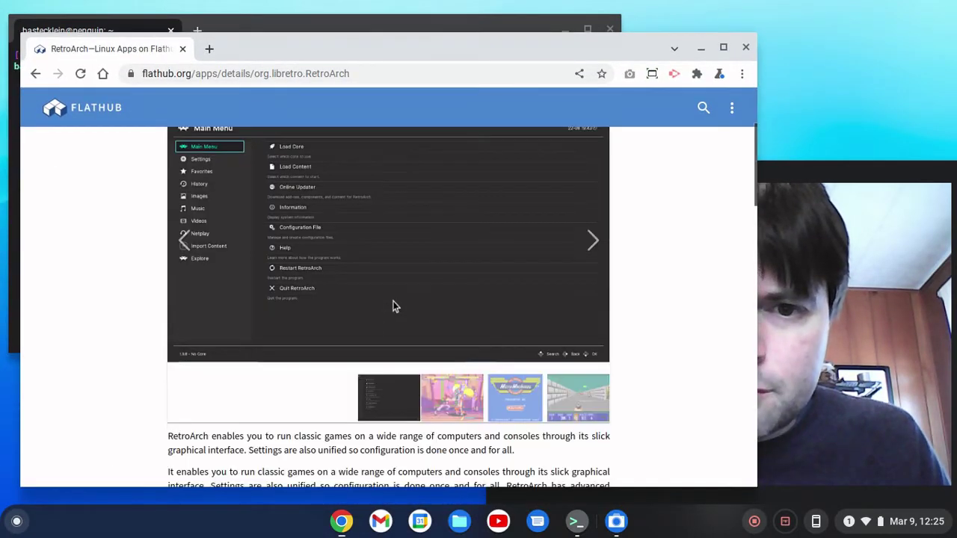
scroll(397, 290, "down", 2)
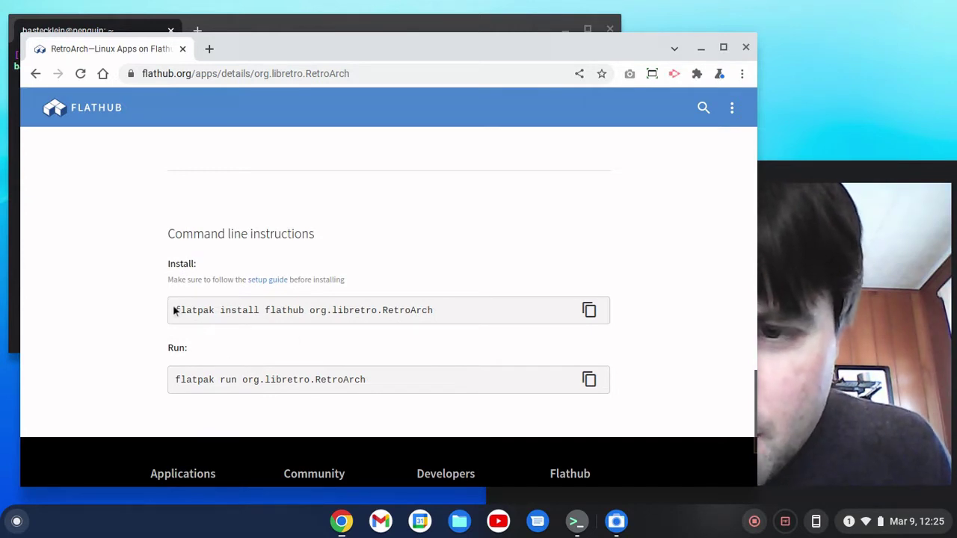
left_click_drag(217, 311, 438, 314)
right_click(437, 315)
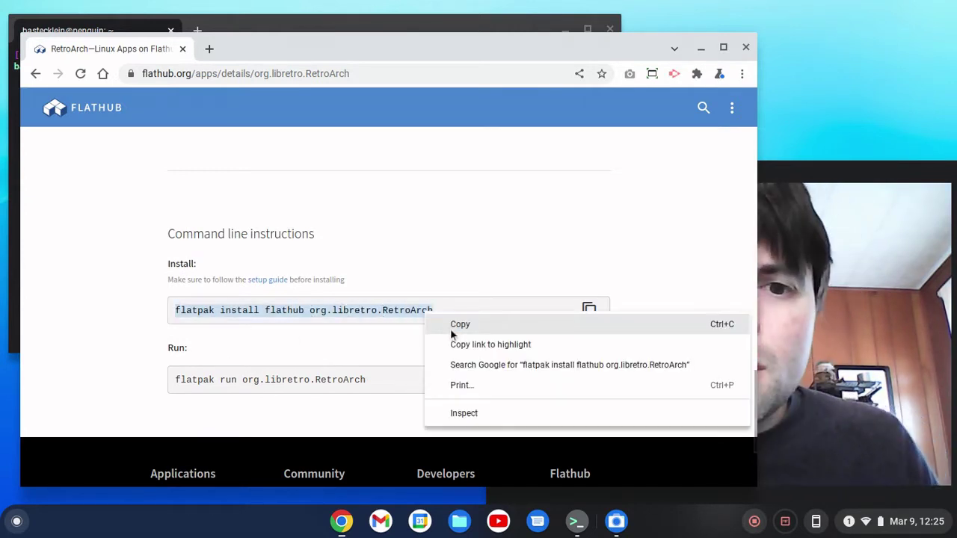
left_click(450, 328)
- Switch to the Terminal and run "sudo flatpak install flathub org.libretro.RetroArch"
left_click(327, 22)
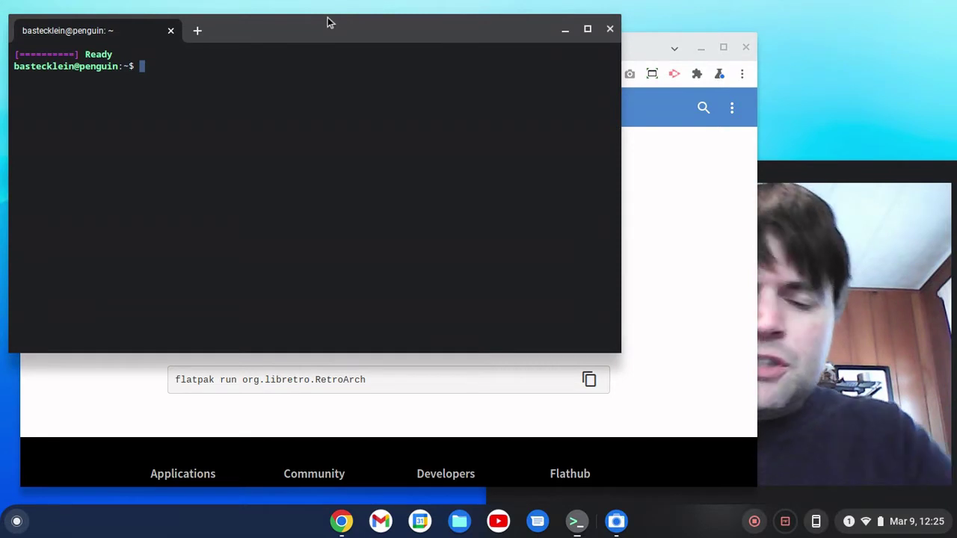
type("sudo")
right_click(276, 87)
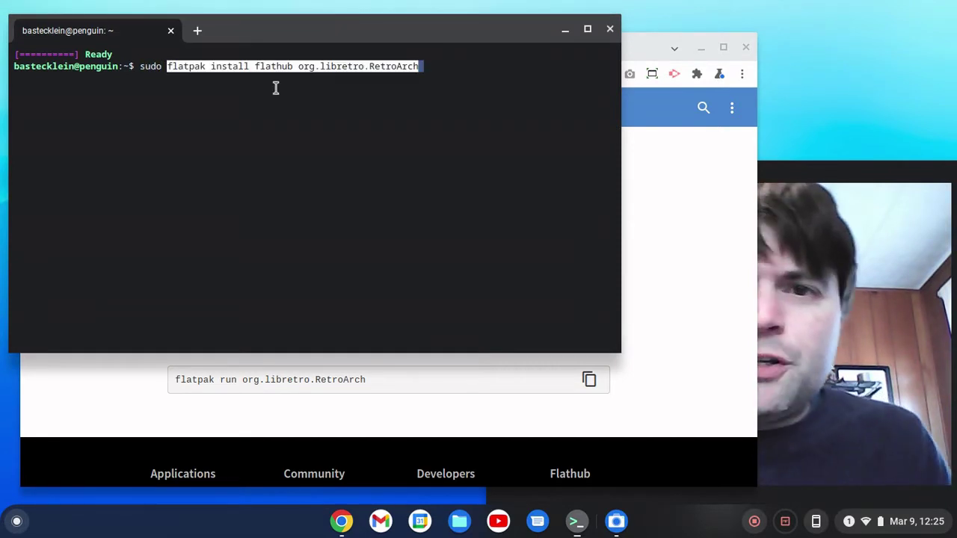
key("Return")
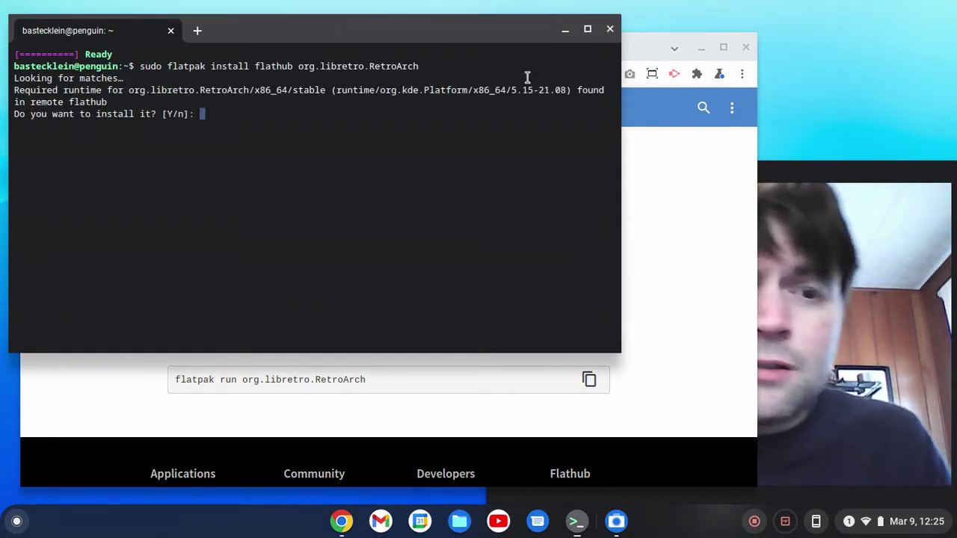
- Answer y to the runtime and system installation questions, and move the camera and terminal windows apart
type("y")
key("Return")
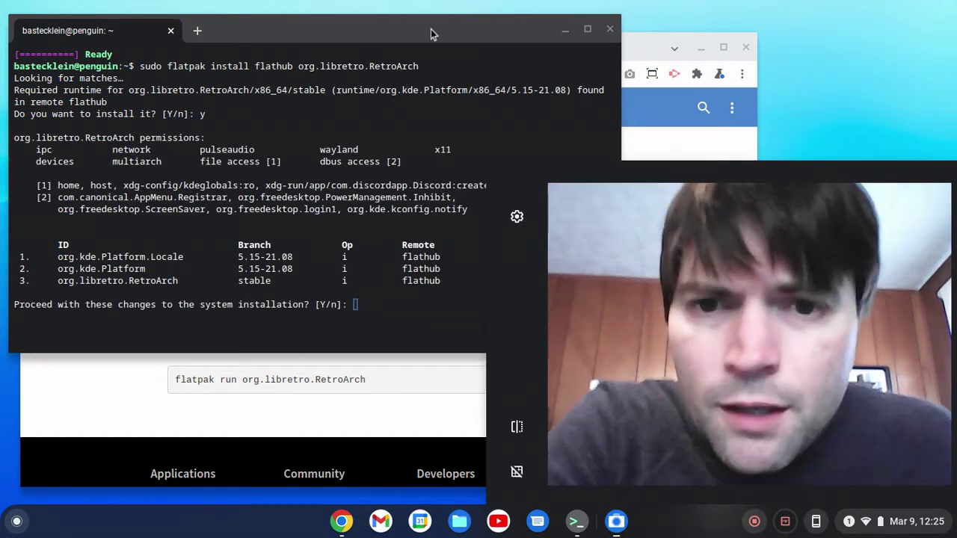
left_click(430, 30)
type("y")
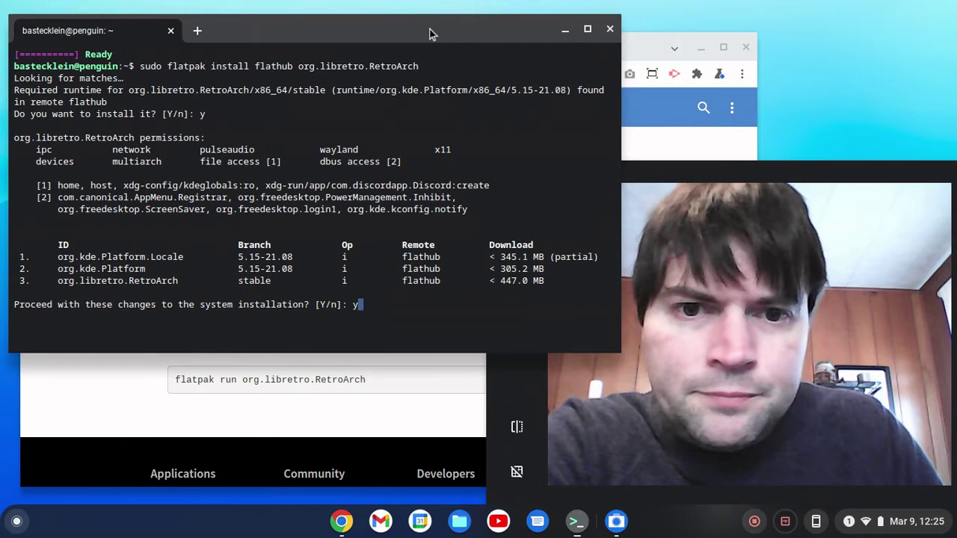
key("Return")
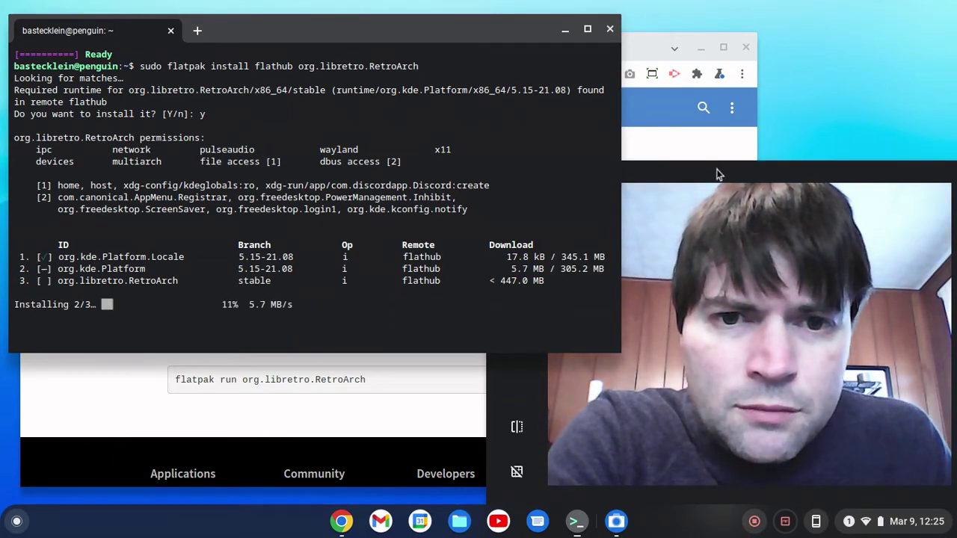
left_click_drag(717, 169, 817, 154)
left_click_drag(493, 28, 472, 17)
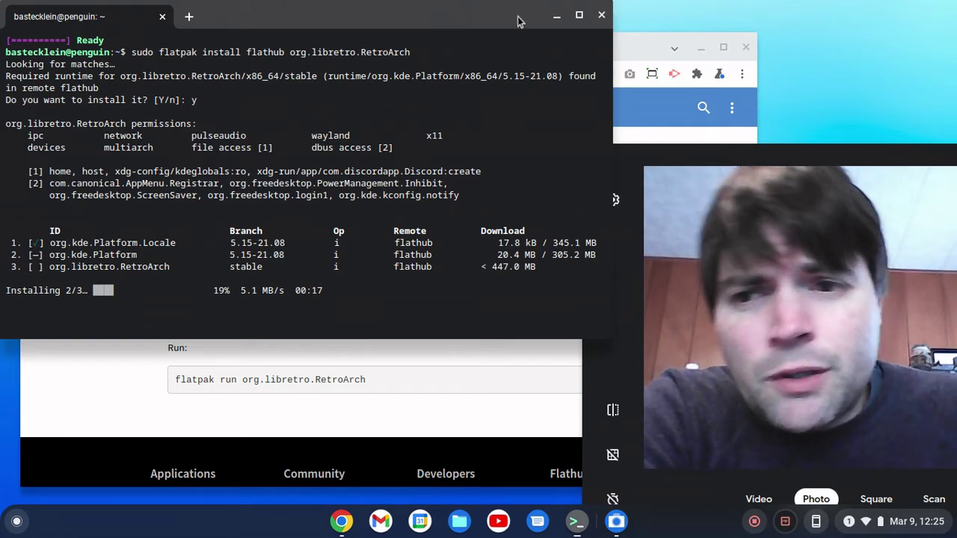
- Switch back to Chrome and open the Flathub home page in a new tab
left_click(630, 47)
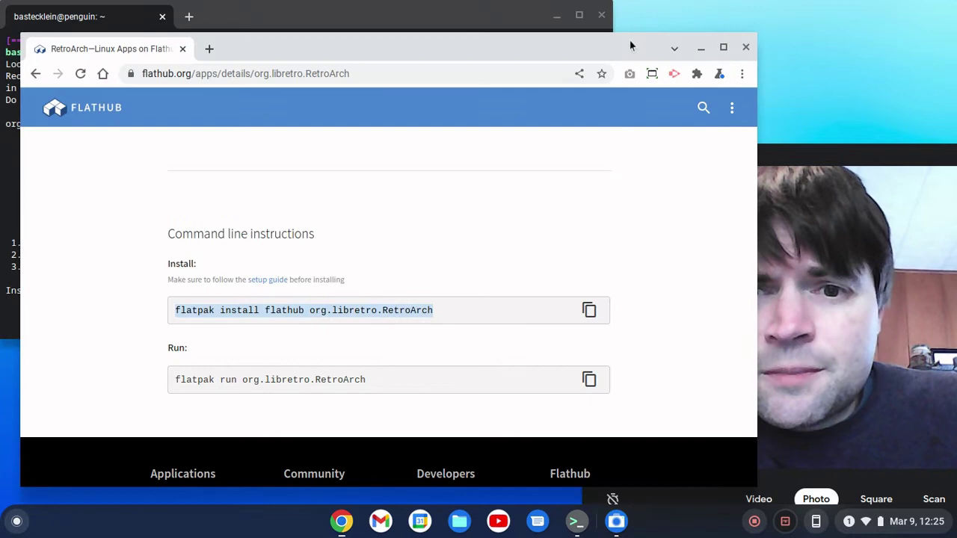
right_click(116, 112)
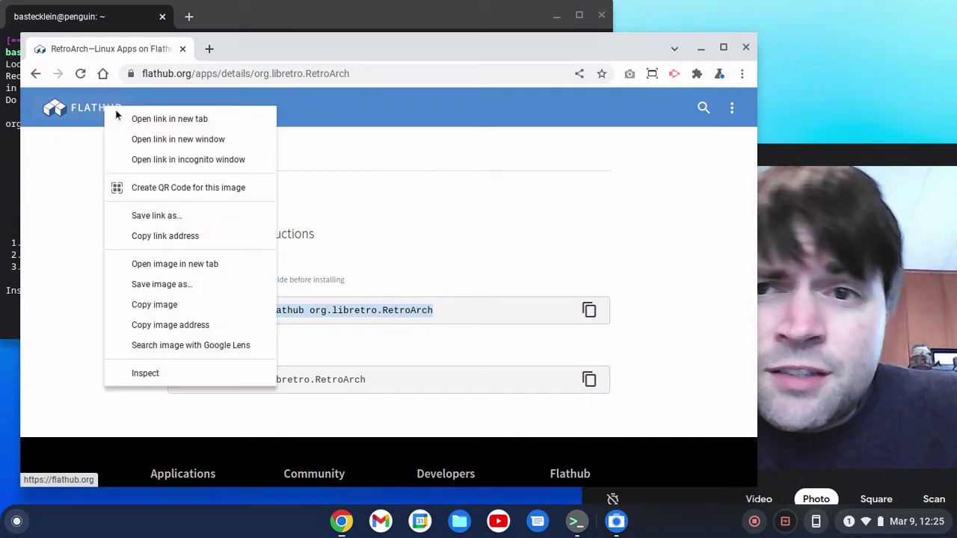
left_click(153, 118)
left_click(259, 47)
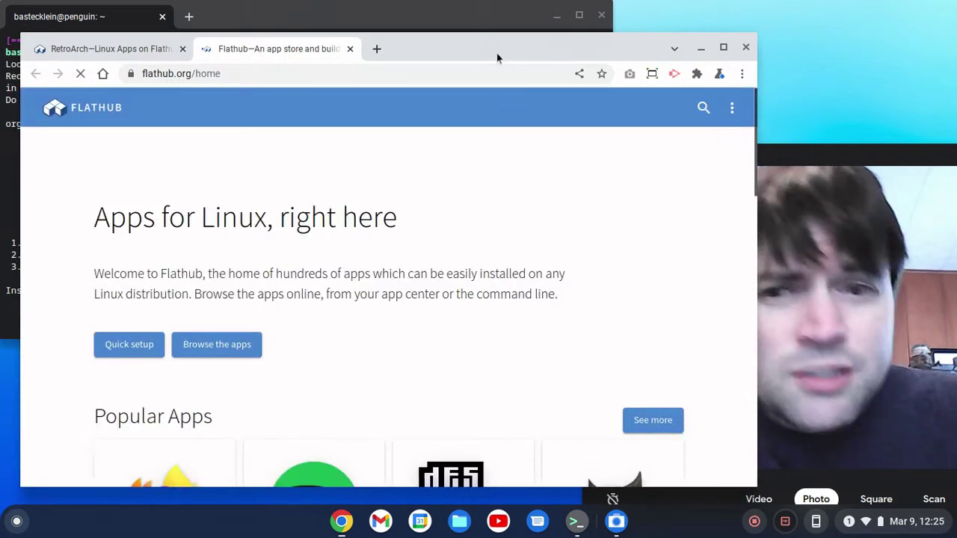
left_click_drag(496, 53, 477, 53)
- Browse Flathub's app catalogue from the popular apps through to the Editor's Choice Games
scroll(380, 245, "down", 2)
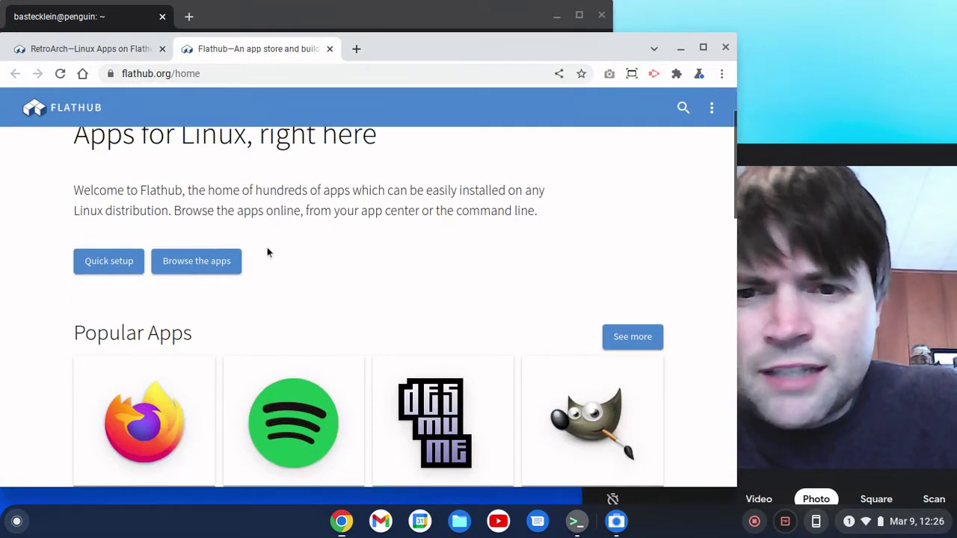
scroll(247, 250, "down", 1)
left_click(201, 229)
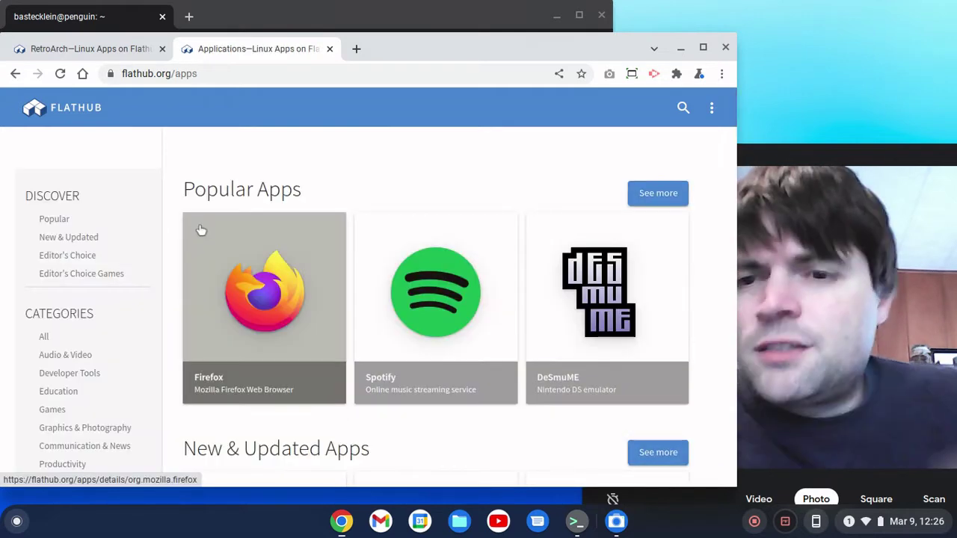
scroll(299, 251, "down", 7)
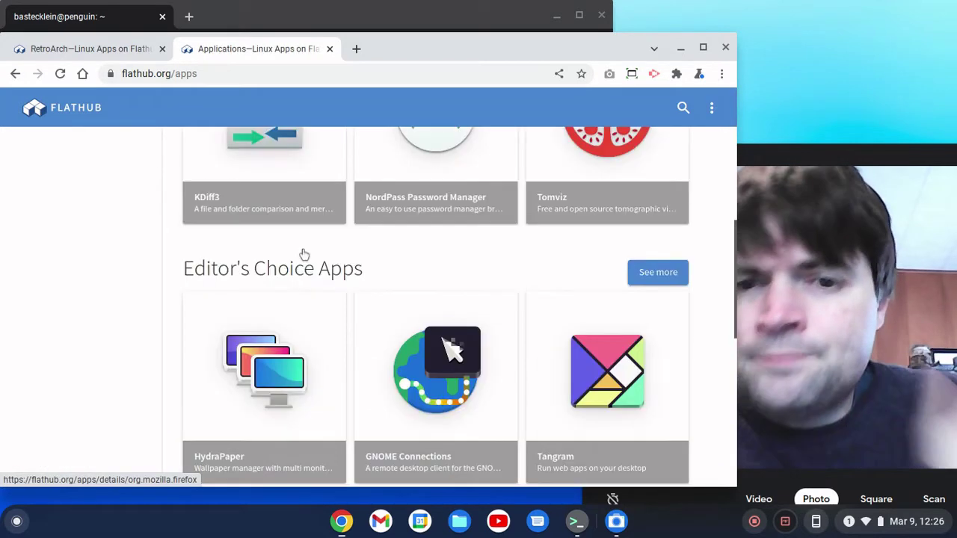
scroll(305, 253, "down", 1)
scroll(305, 252, "down", 2)
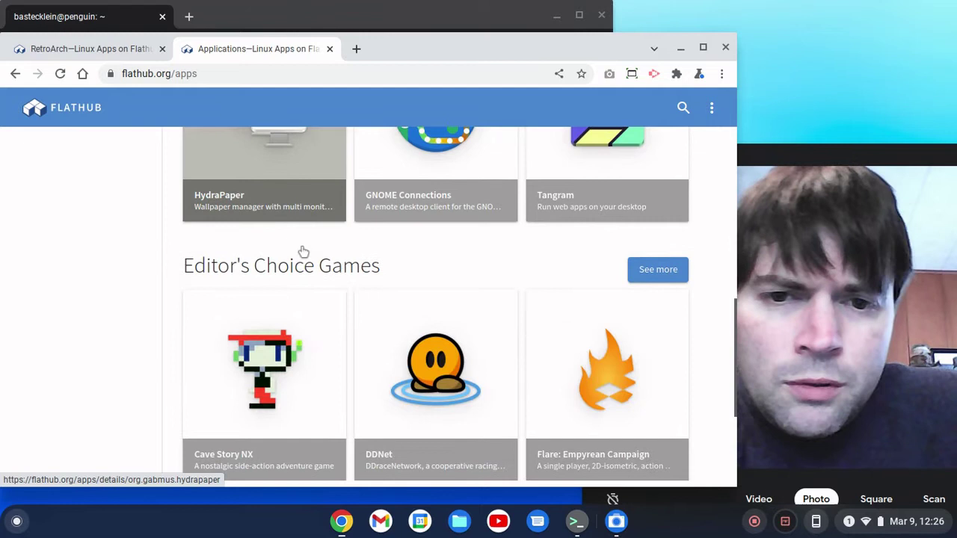
scroll(301, 252, "down", 2)
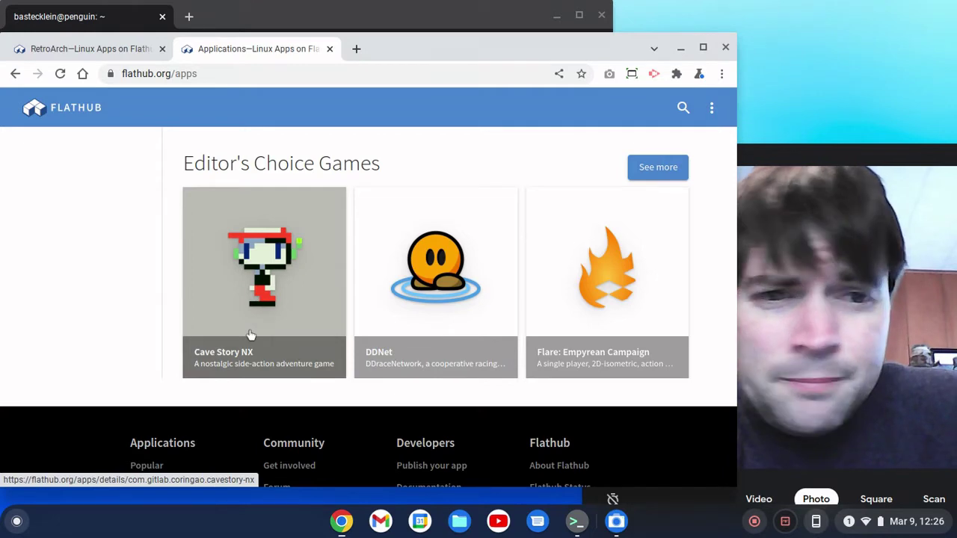
- Check the installation in the Terminal and launch RetroArch from the Linux apps folder in the launcher
left_click(344, 13)
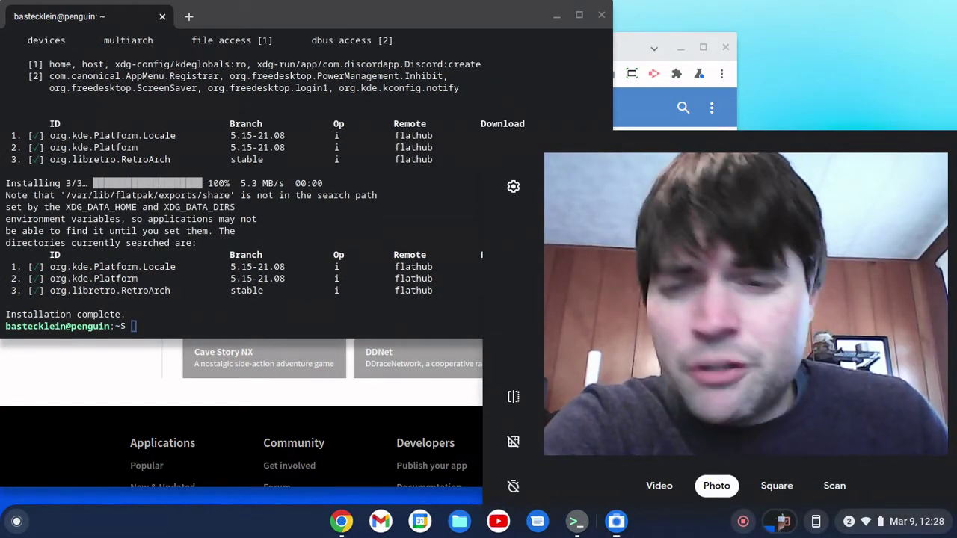
left_click(303, 22)
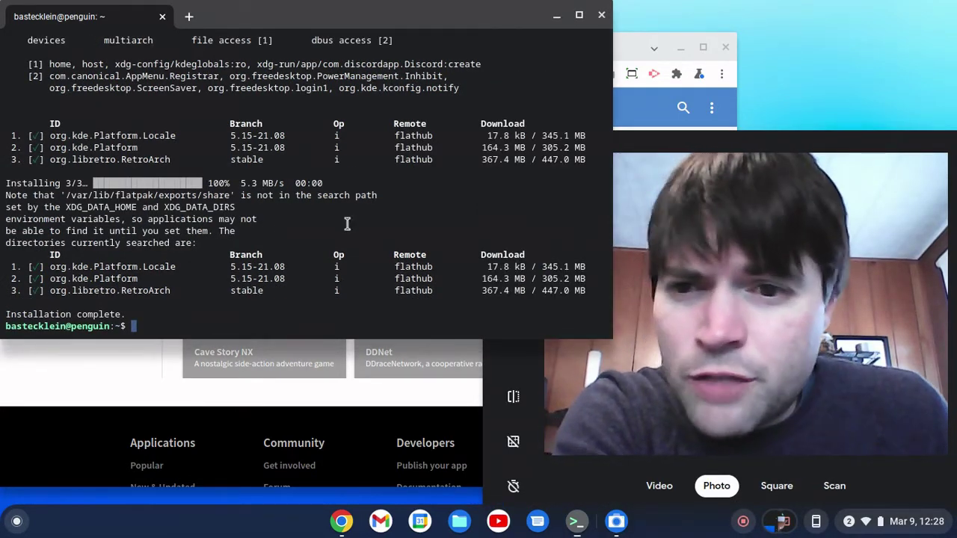
left_click(17, 521)
scroll(180, 409, "down", 10)
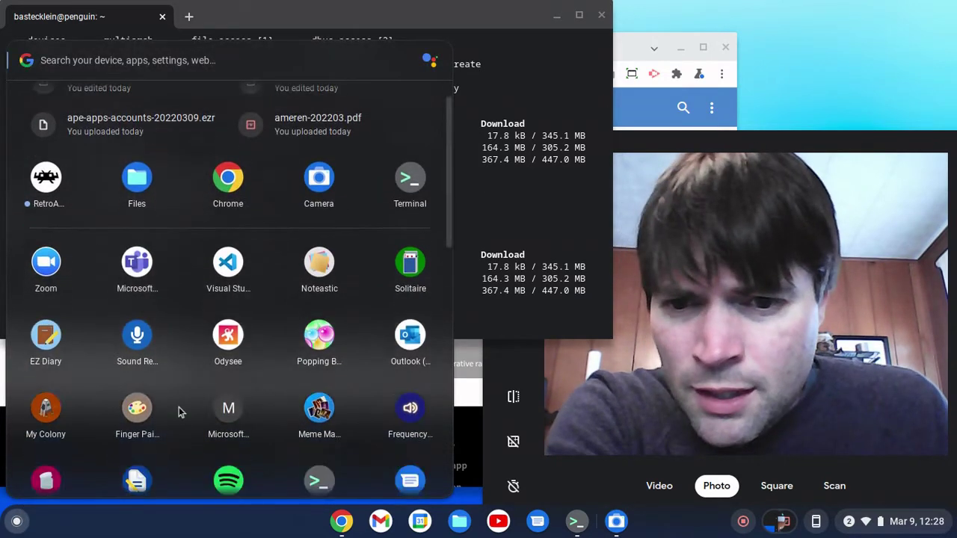
left_click(146, 451)
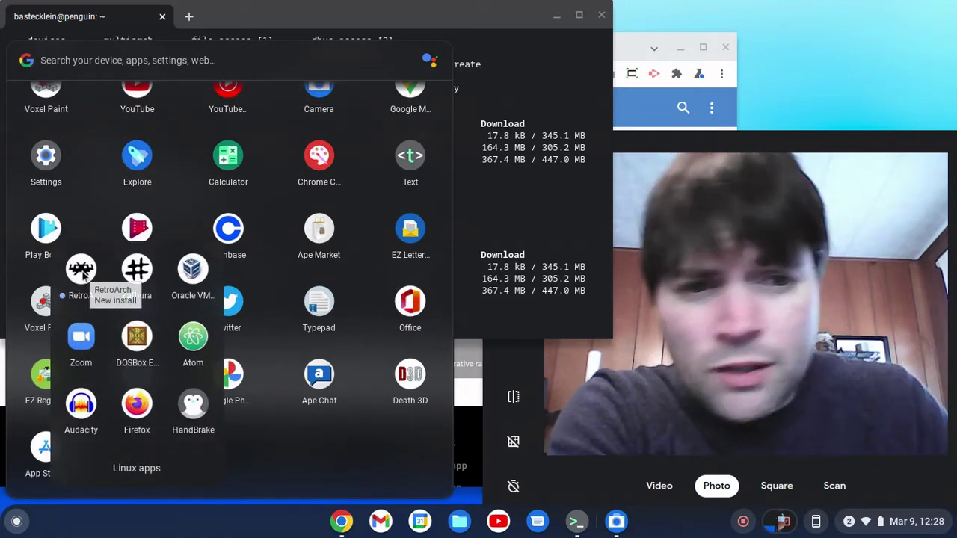
left_click(82, 270)
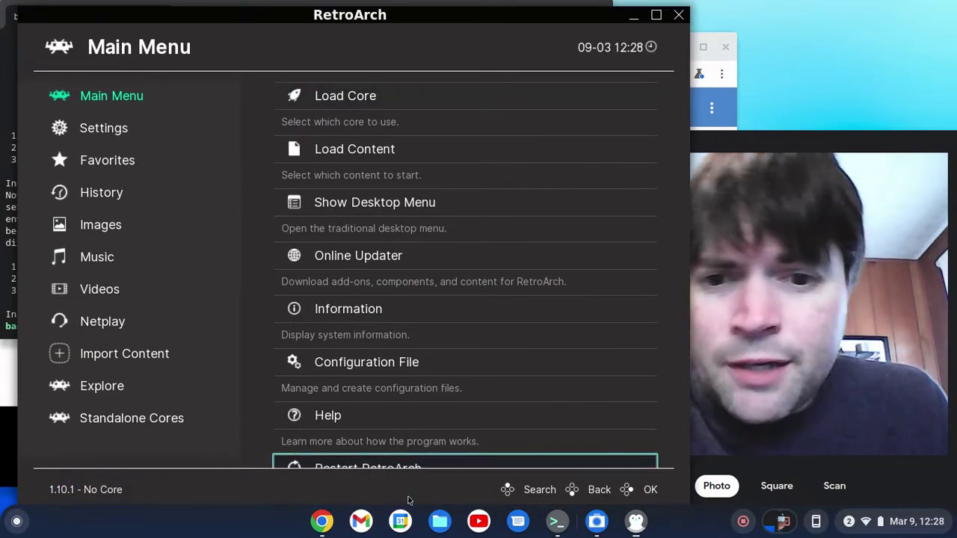
- Open the Files app, view the contents of the ROMS folder, and return to My files
left_click(438, 522)
left_click(436, 524)
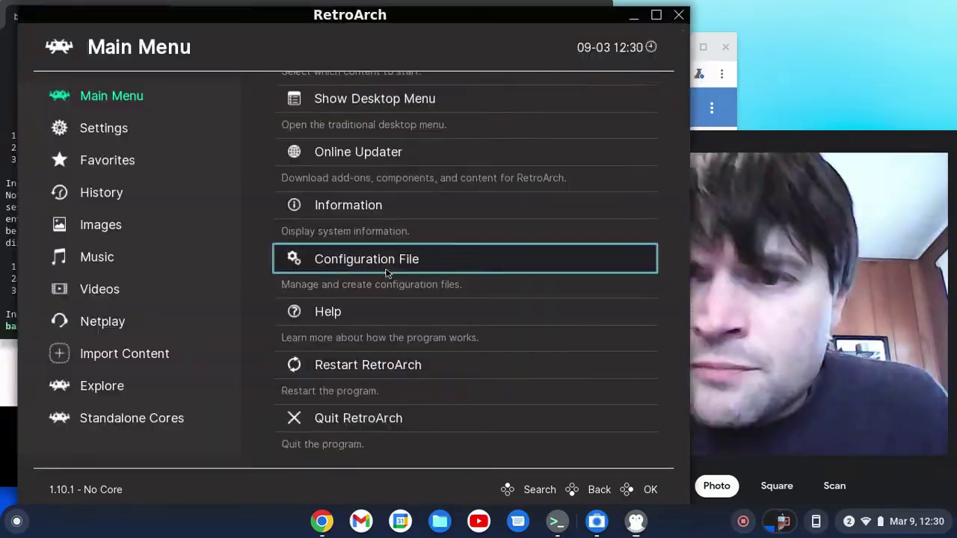
left_click(438, 522)
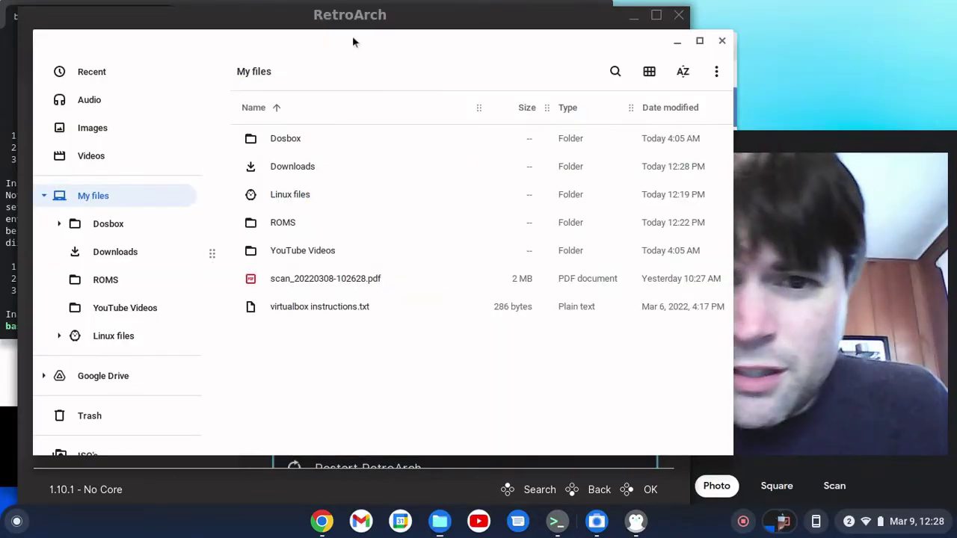
double_click(248, 222)
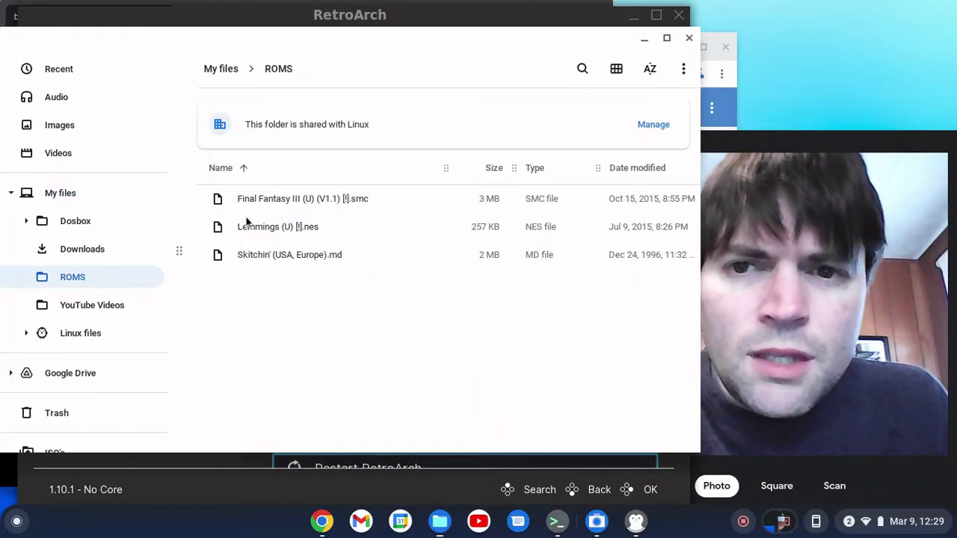
left_click(225, 71)
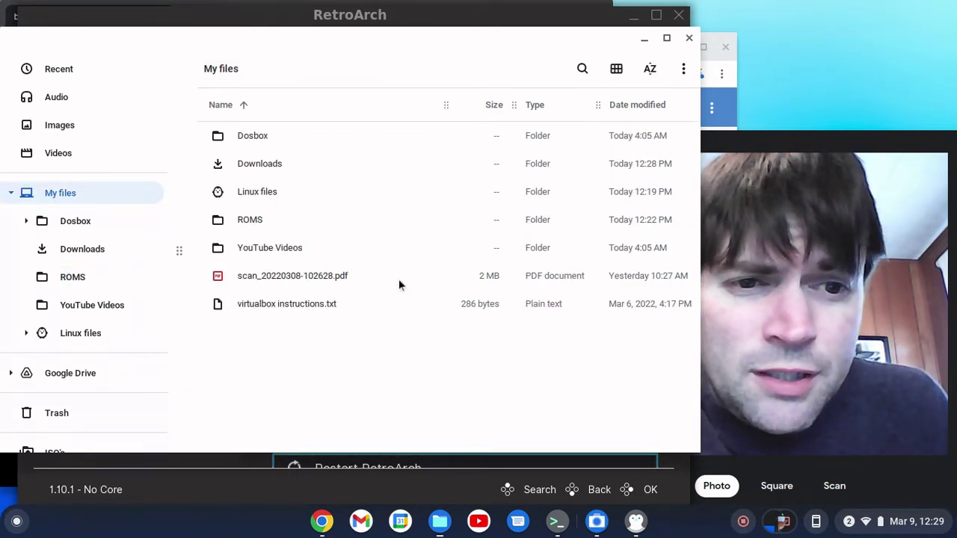
- View the available actions for the ROMS folder, including Manage Linux sharing, and close the Files window
right_click(239, 224)
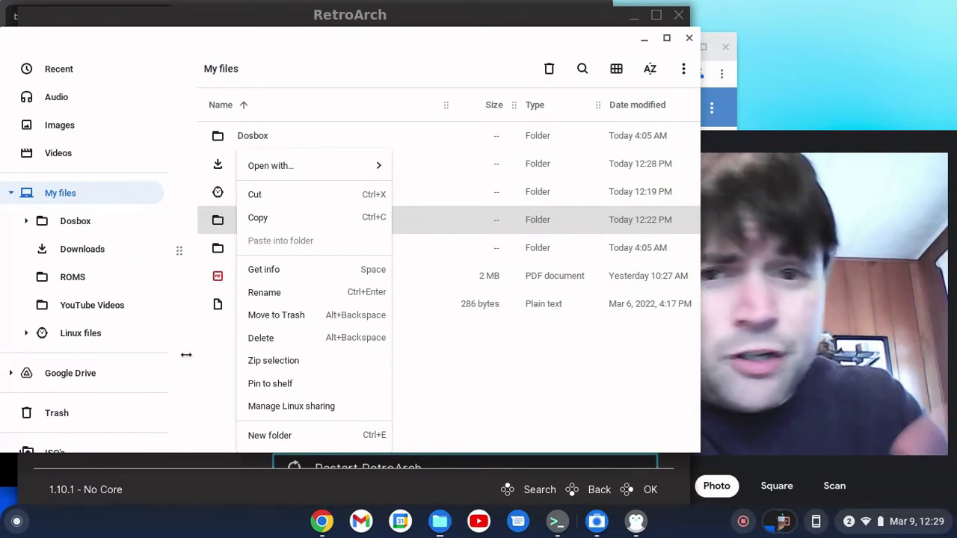
left_click(443, 387)
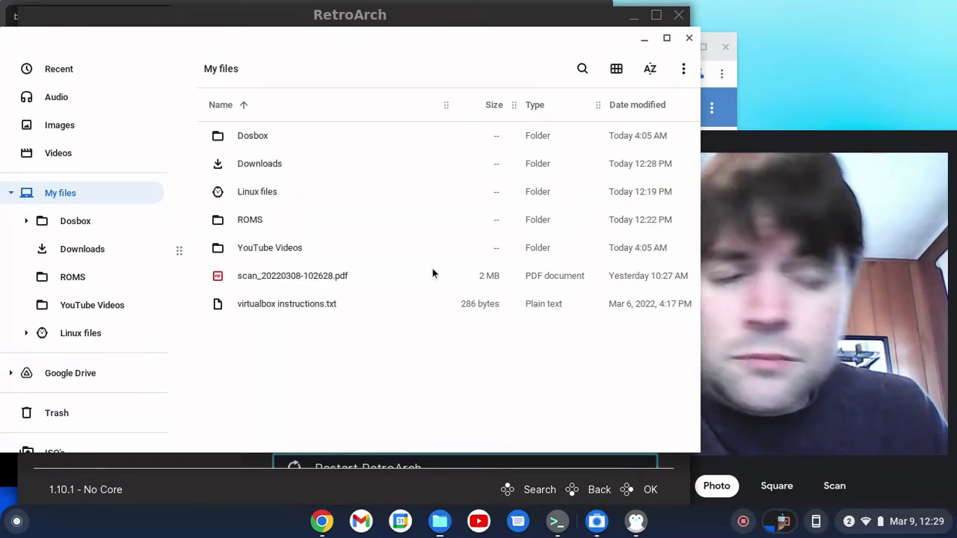
left_click(685, 37)
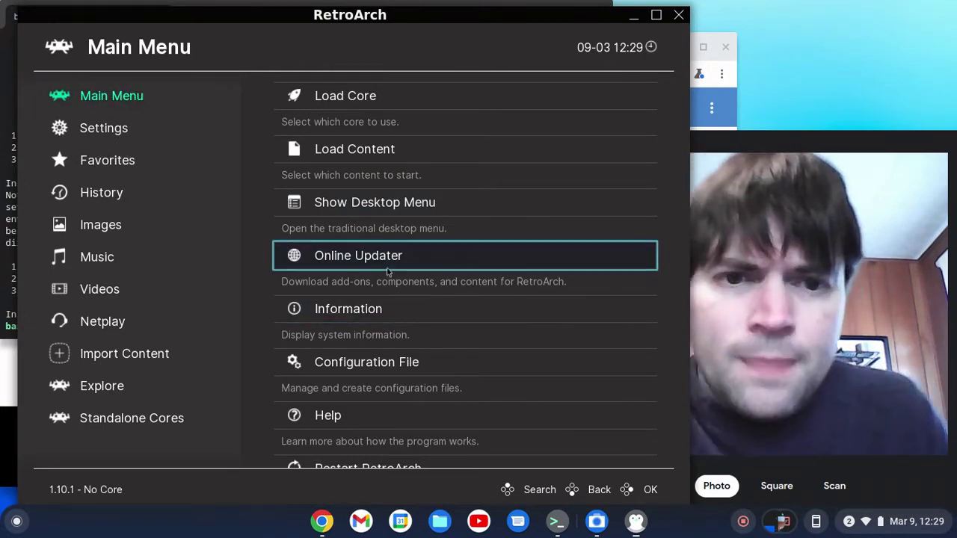
- Look through RetroArch's Main Menu entries, from Load Content down to Quit RetroArch
scroll(388, 272, "down", 4)
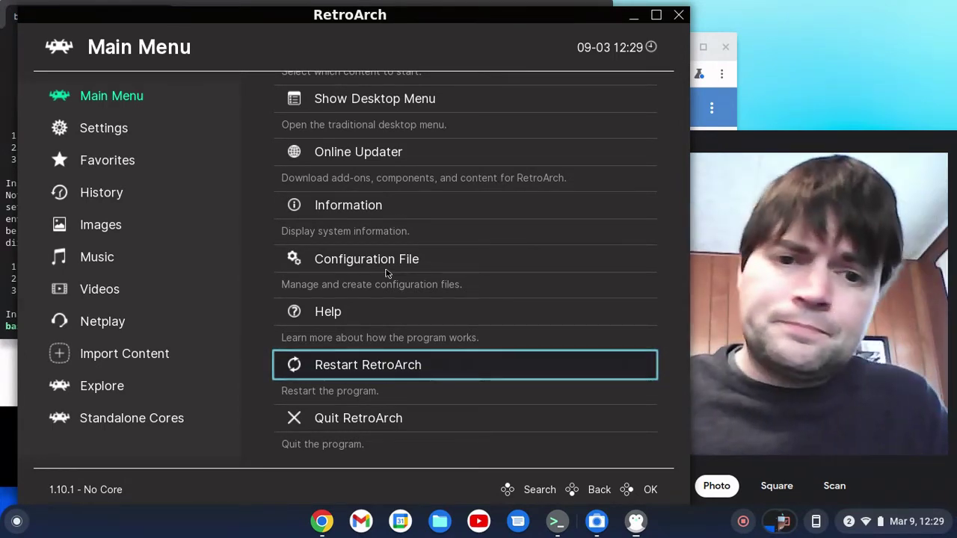
key("Up")
key("Up")
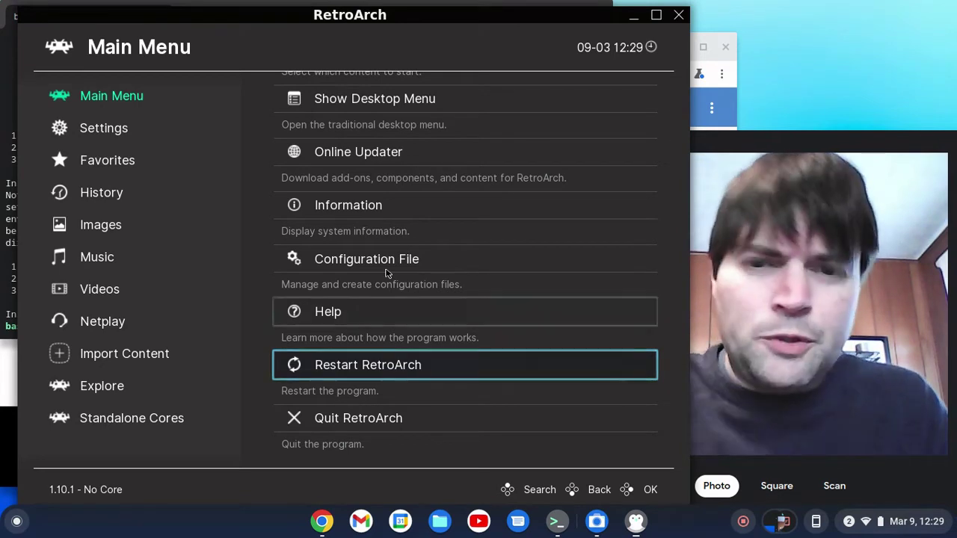
key("Down")
key("Down")
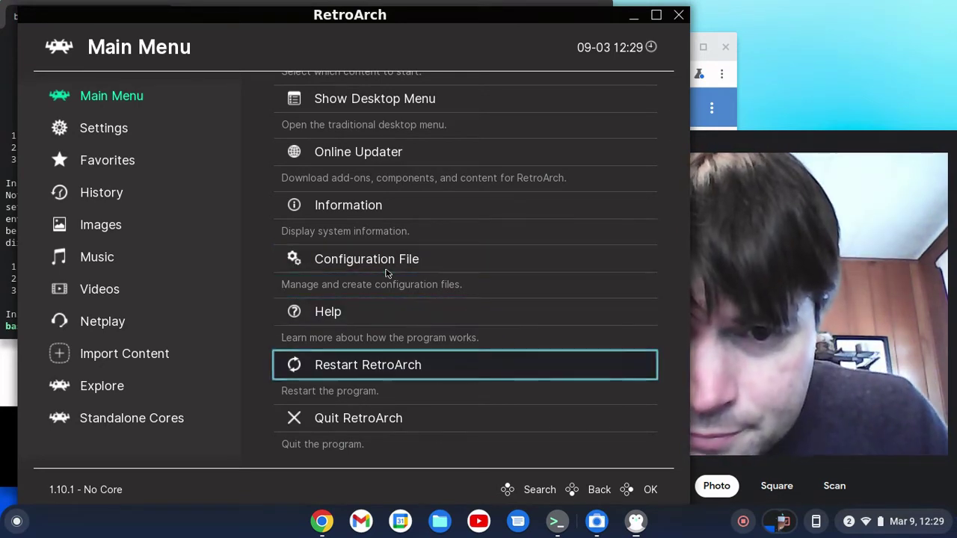
key("Up")
key("Up")
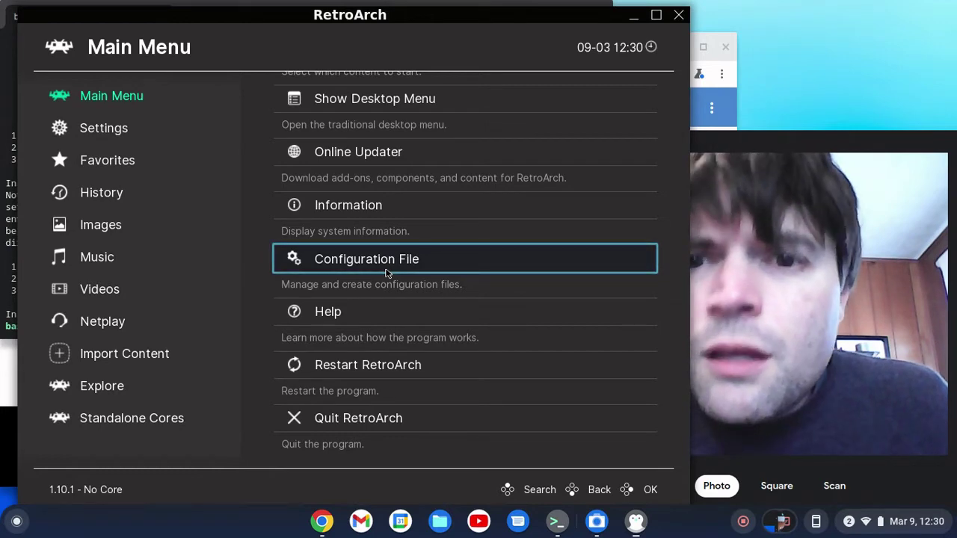
key("Up")
key("Up")
key("Up")
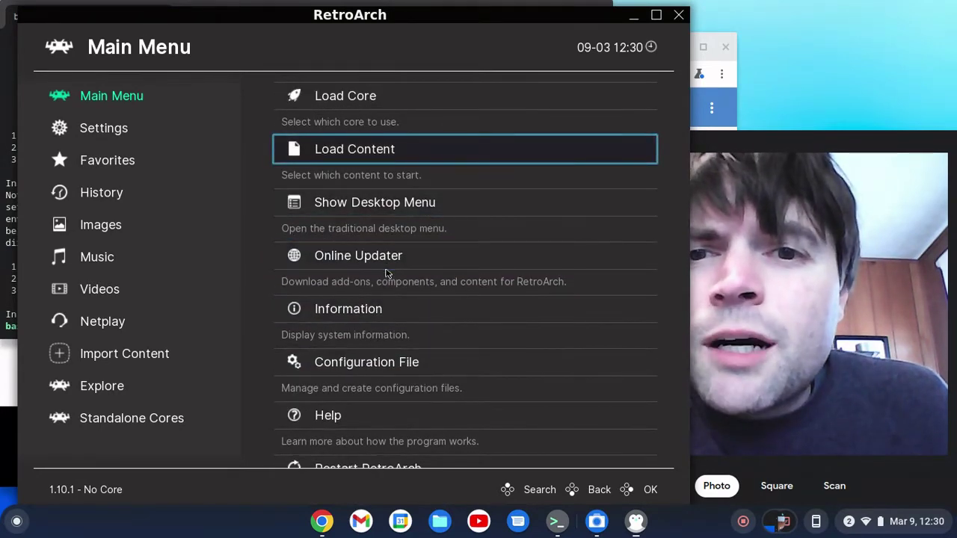
key("Up")
key("Up")
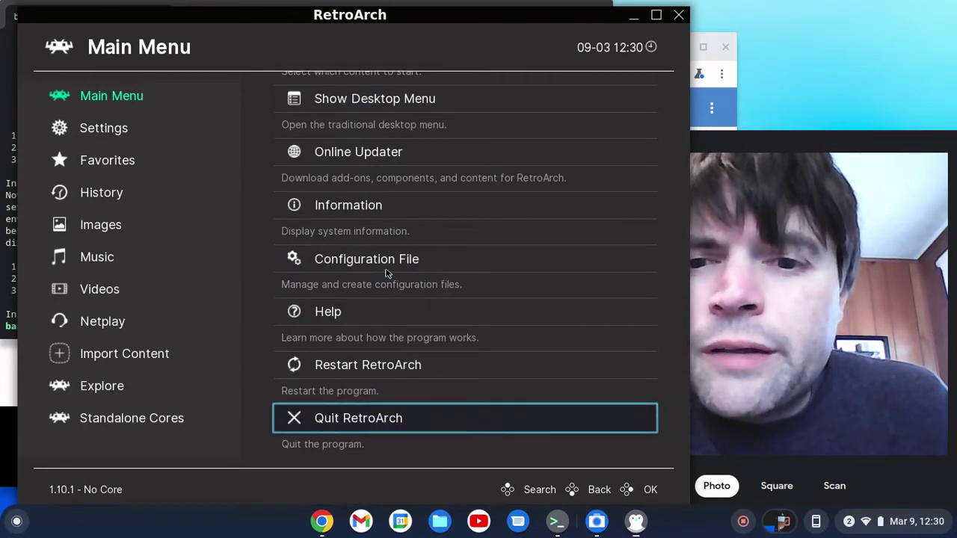
key("Down")
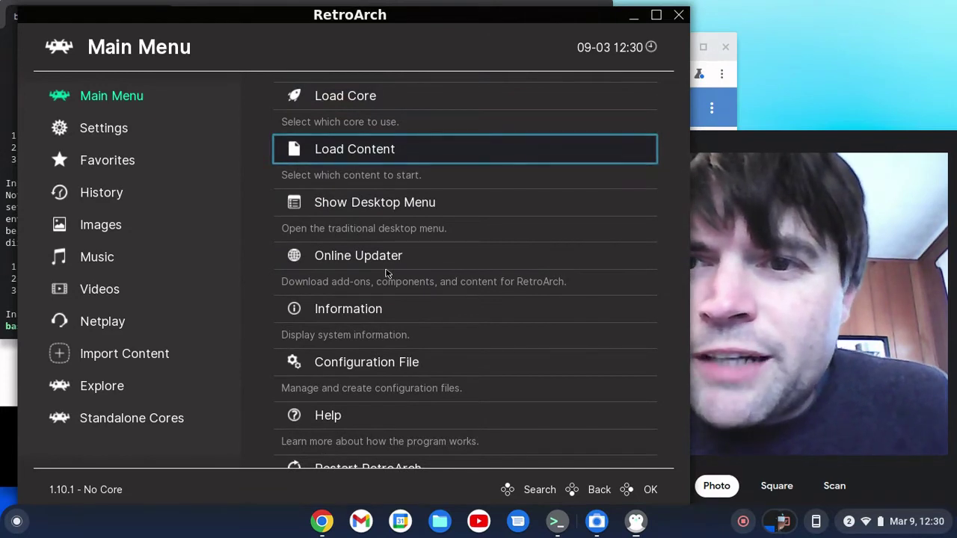
key("Down")
key("Down")
key("Down")
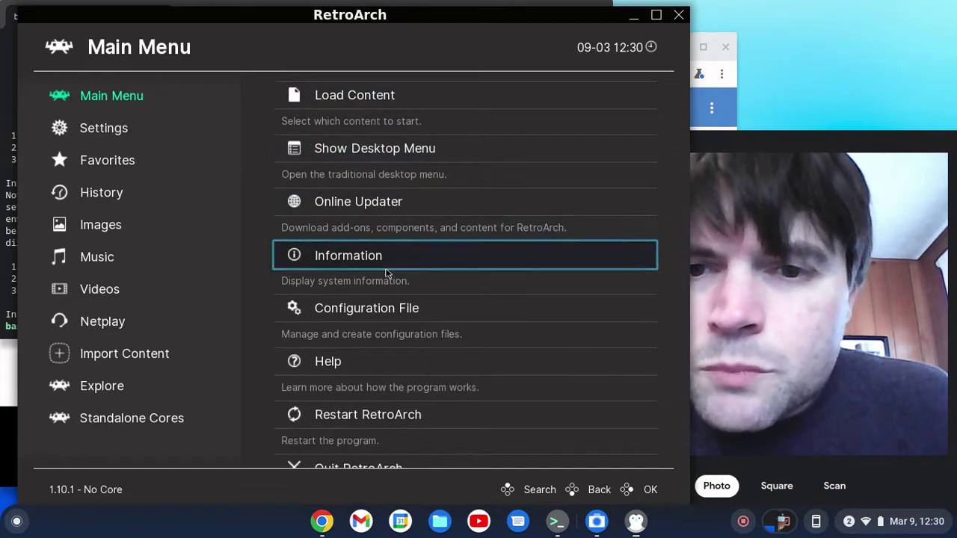
- Go to RetroArch's Settings and open the Input settings
key("Left")
key("Down")
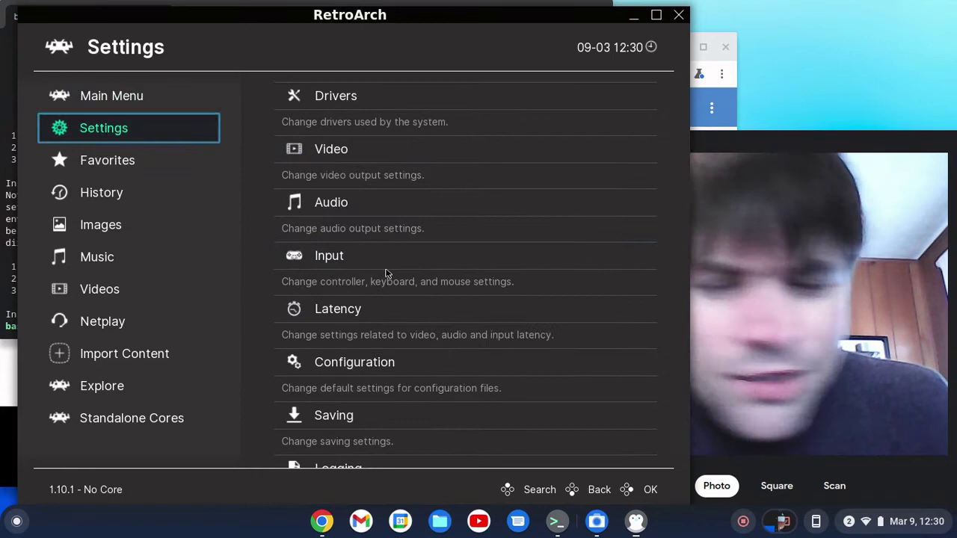
key("Right")
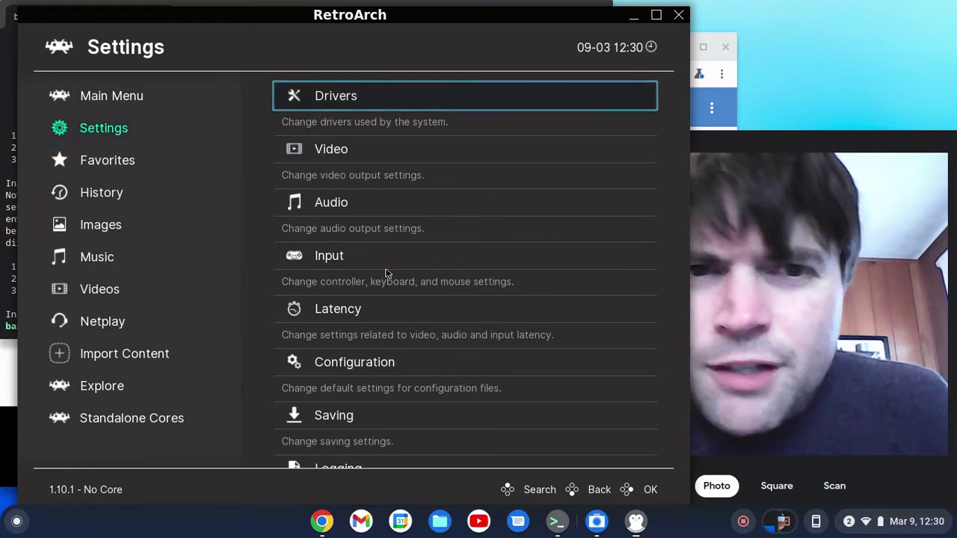
key("Down")
key("Down")
key("Down")
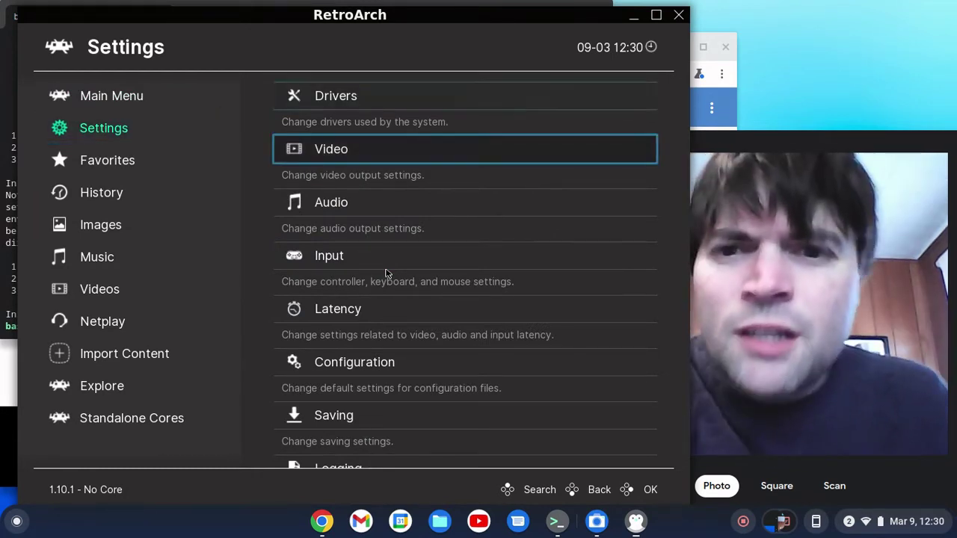
key("Return")
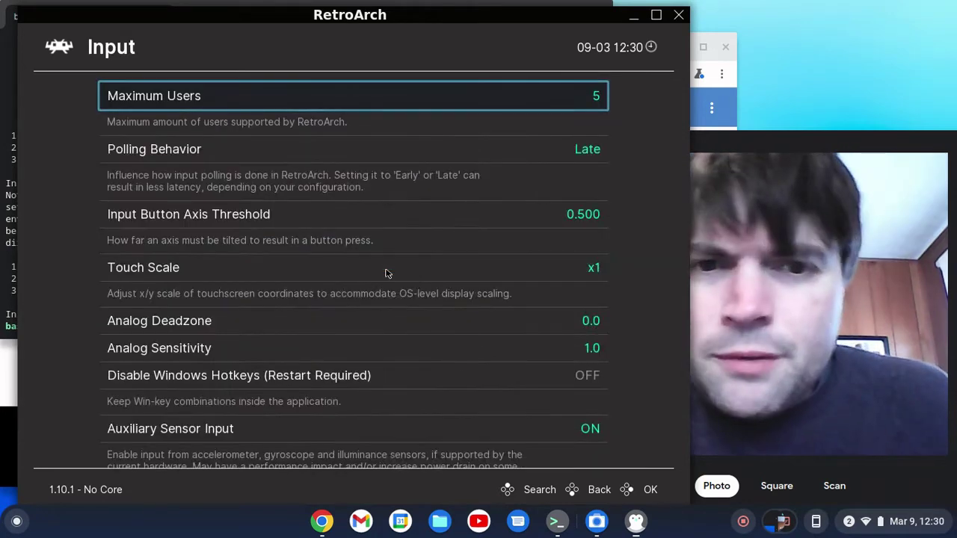
- Go down the Input settings and open Port 1 Controls
key("Down")
key("Down")
key("Down")
key("Down")
key("Down")
key("Down")
key("Down")
key("Down")
key("Down")
key("Down")
key("Down")
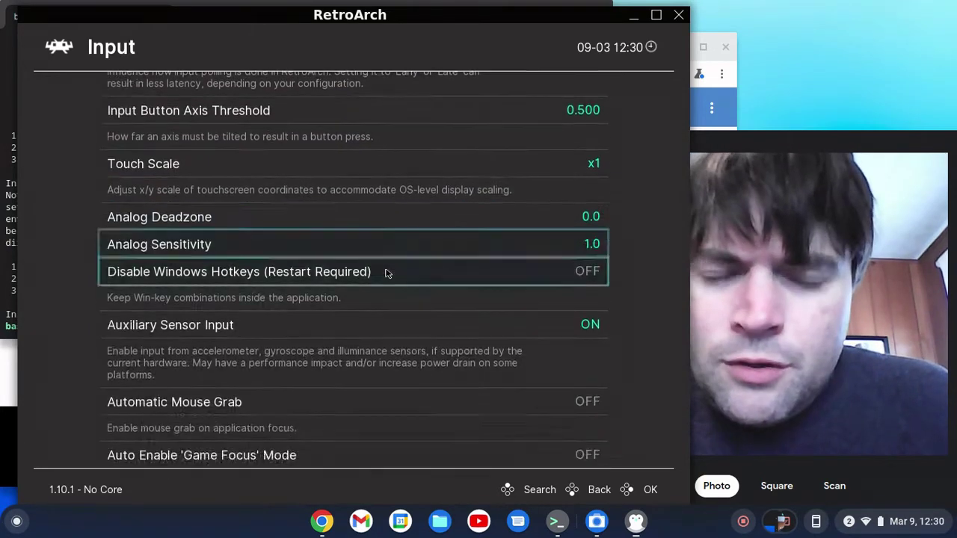
key("Down")
key("Down")
key("Down")
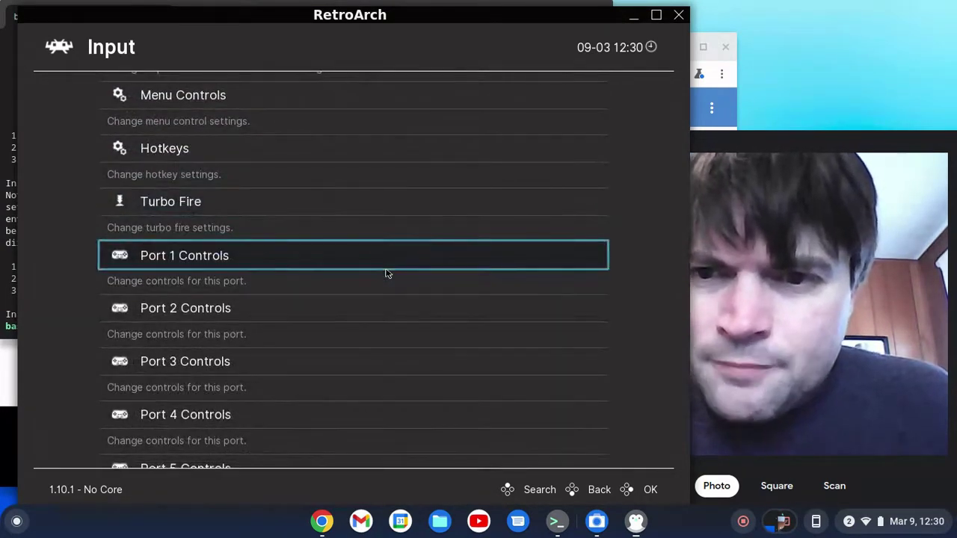
key("Return")
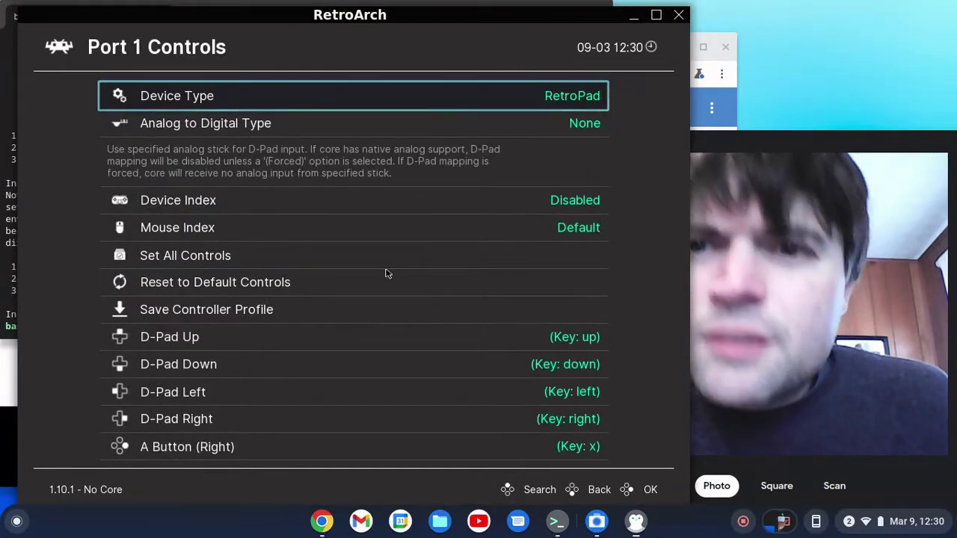
- Check the Device Type choices for port 1 and keep RetroPad
key("Return")
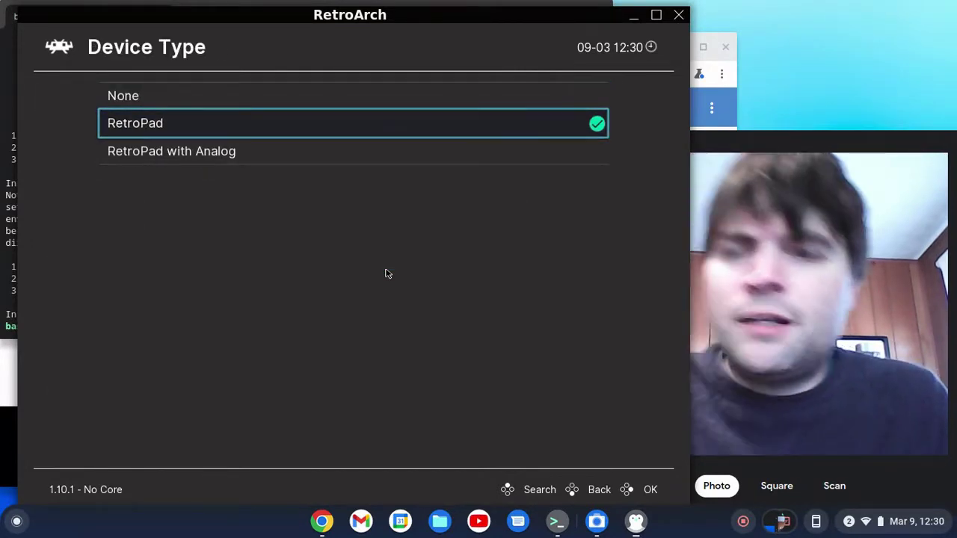
key("Escape")
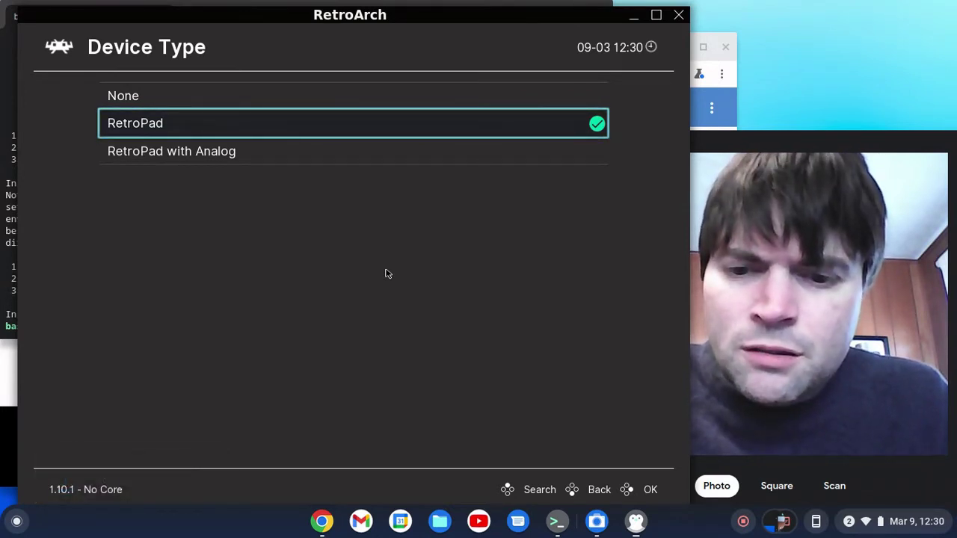
key("Return")
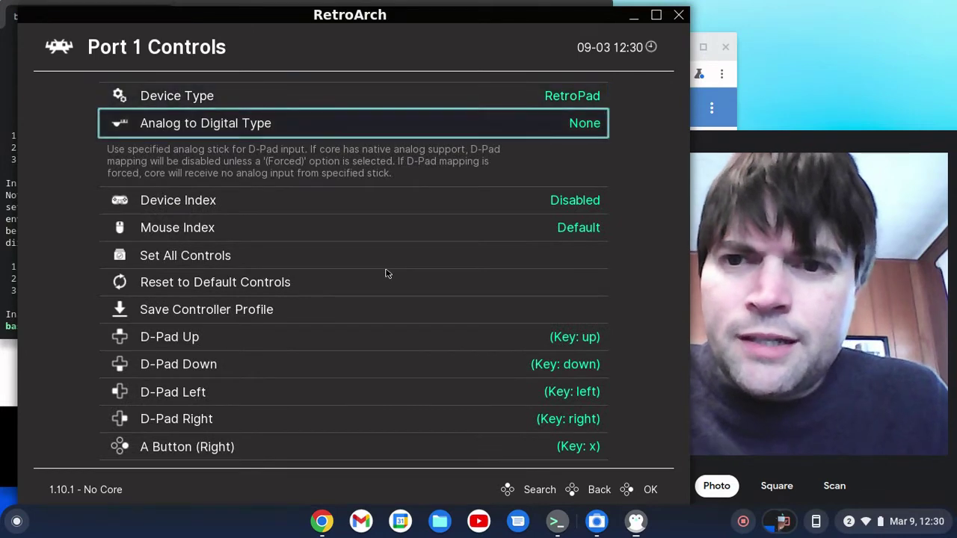
- Check the Device Index choices for port 1 and keep Disabled
key("Down")
key("Down")
key("Down")
key("Down")
key("Up")
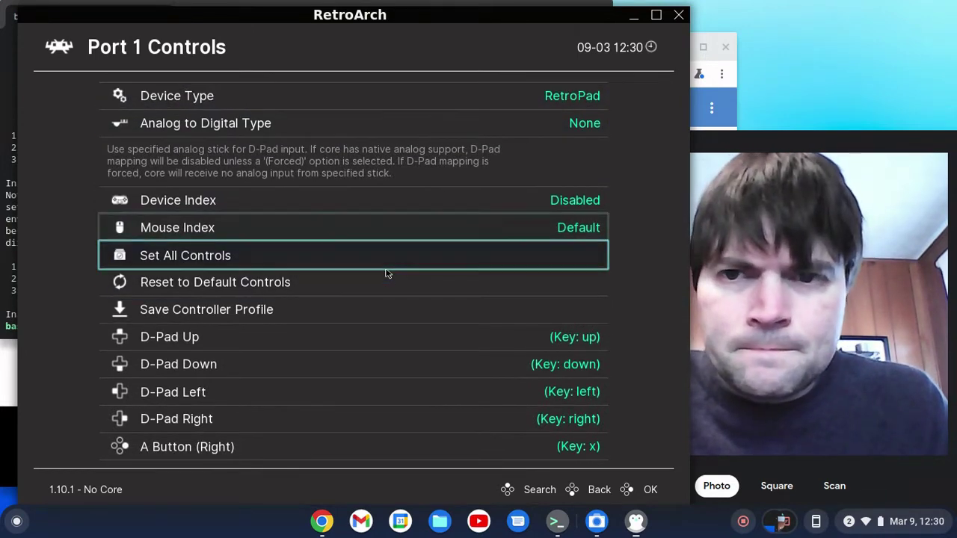
key("Up")
key("Up")
key("Return")
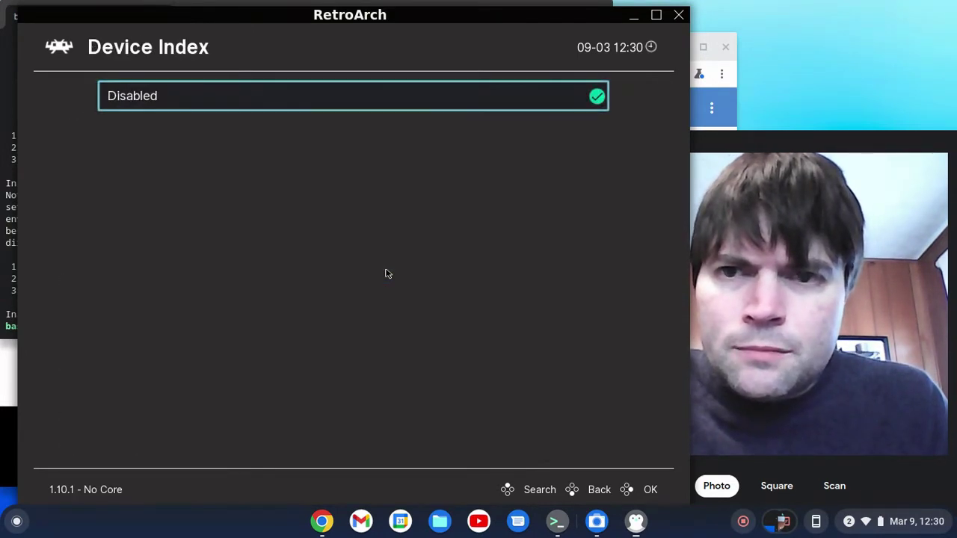
key("Return")
- View the end of the port 1 control list, and recheck the Device Type choices without changing them
key("Down")
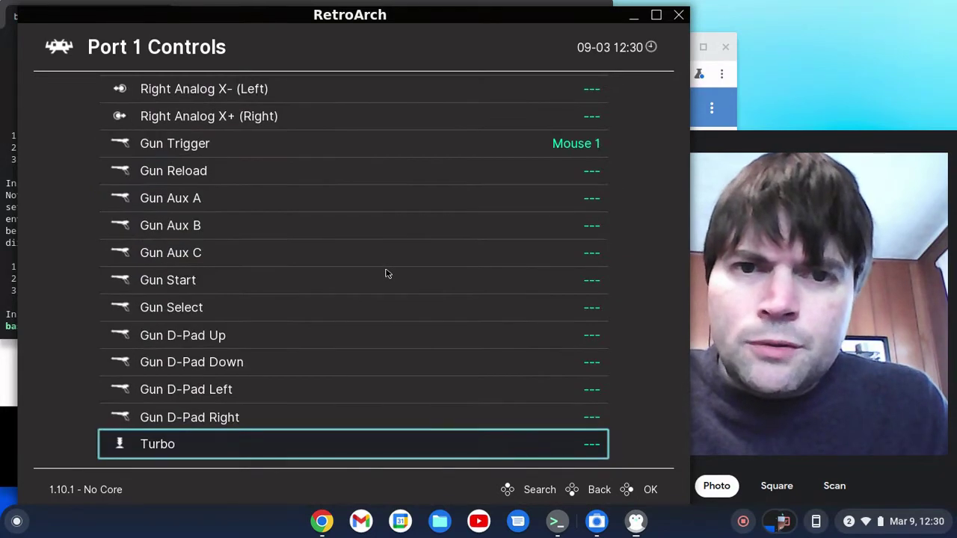
key("Down")
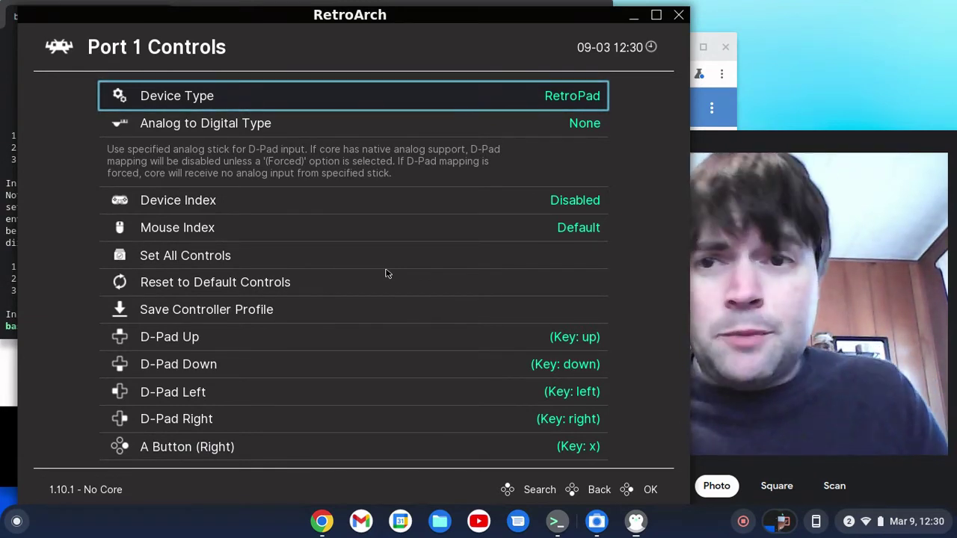
key("Return")
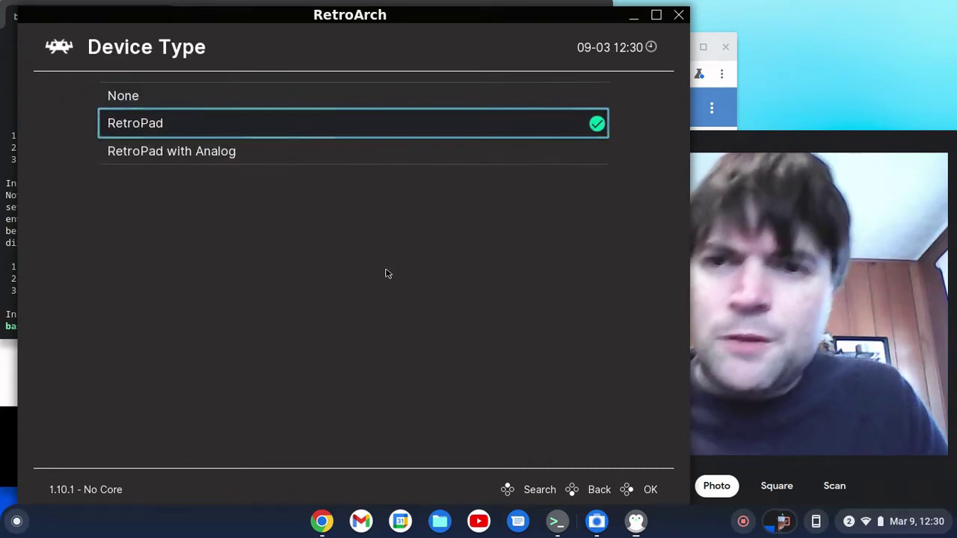
key("BackSpace")
key("Return")
key("BackSpace")
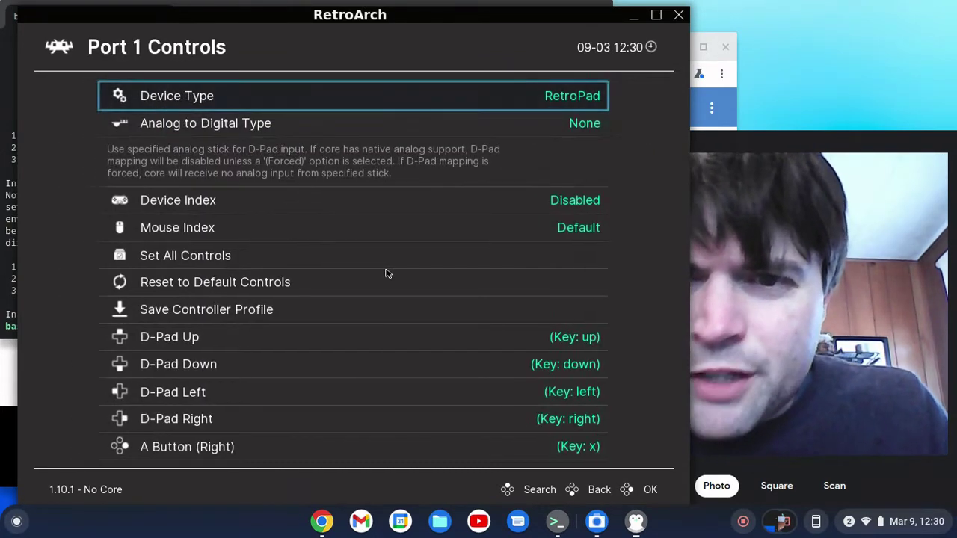
- Bind the Turbo control of port 1 to the x key
key("Up")
key("Return")
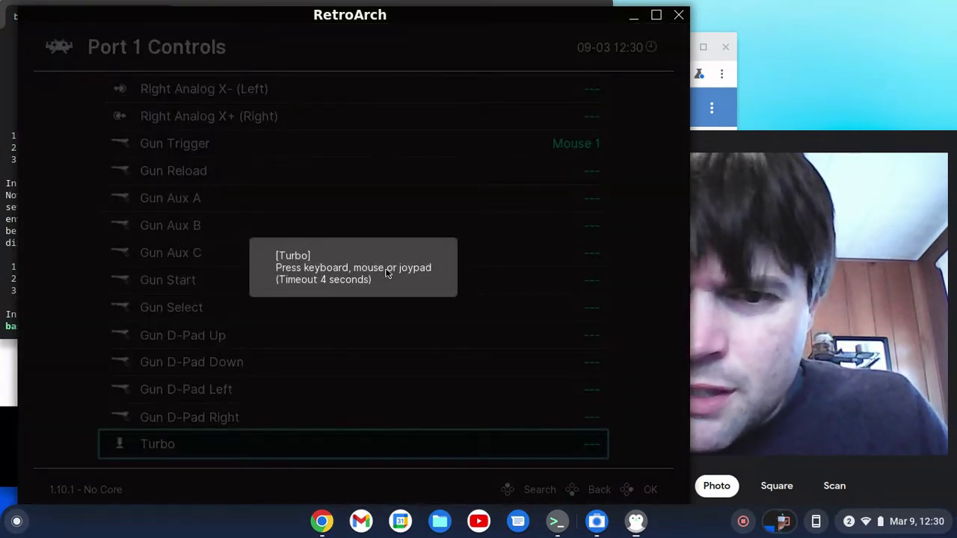
key("x")
key("Return")
key("x")
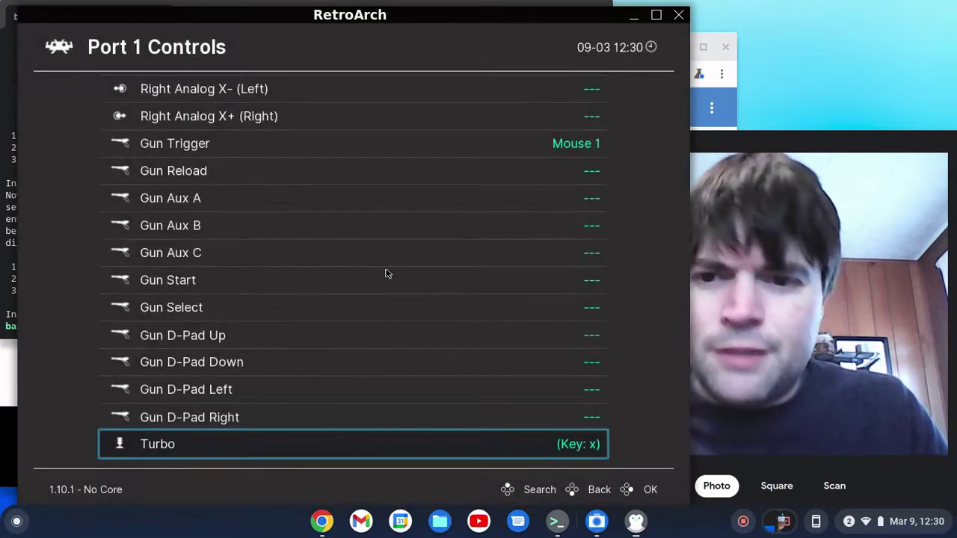
- Return to the start of the port 1 controls and open the Device Type choices again
key("Down")
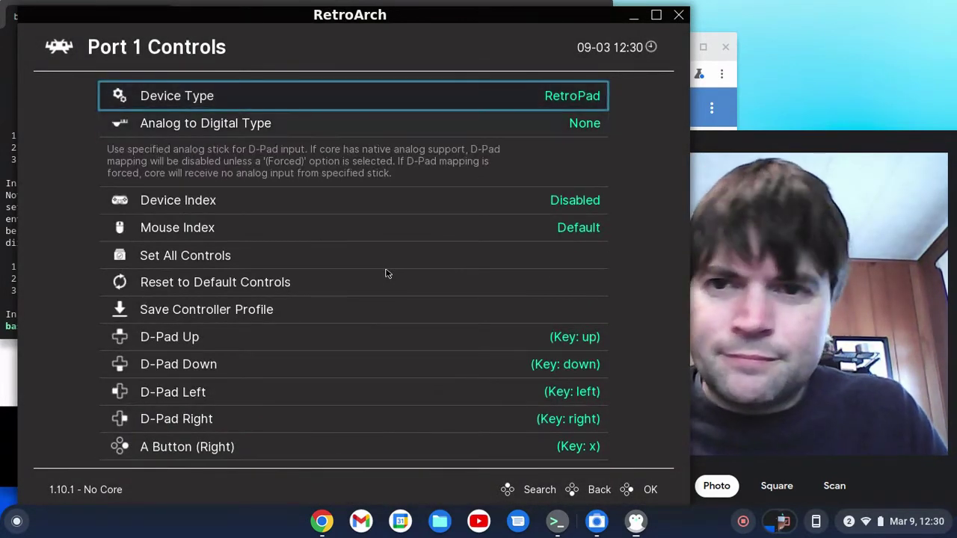
key("Return")
key("Return")
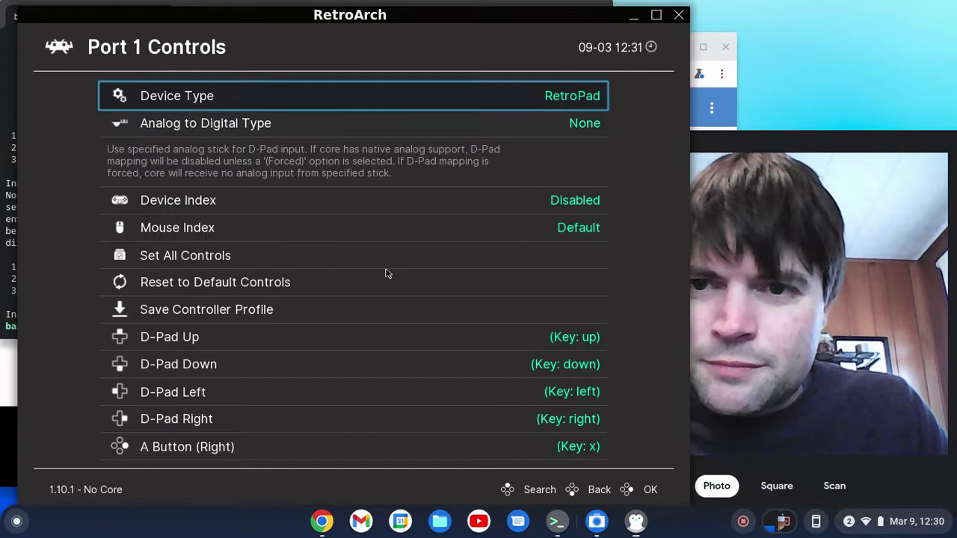
key("Return")
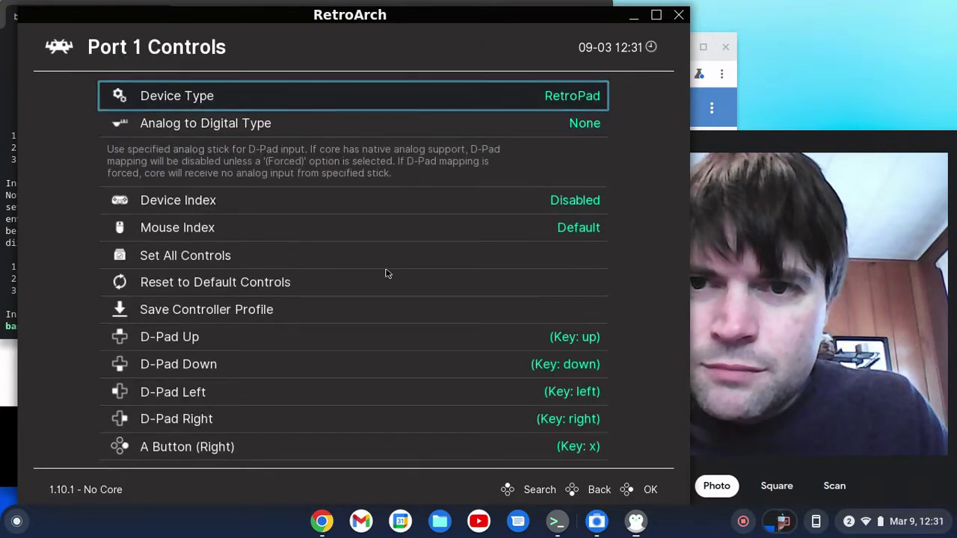
key("Return")
key("Return")
key("Return")
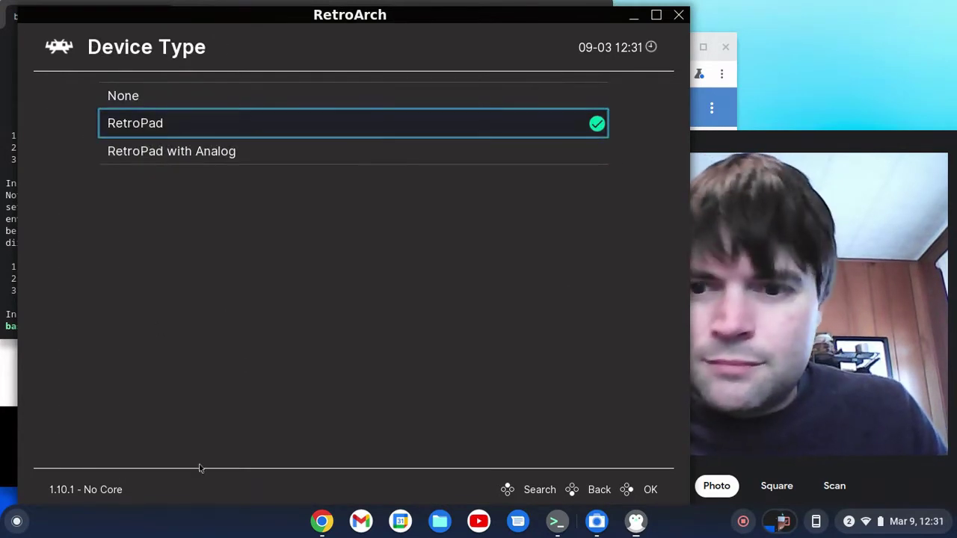
- Back out of the port 1 and Input settings and return to the Main Menu
key("BackSpace")
key("BackSpace")
key("BackSpace")
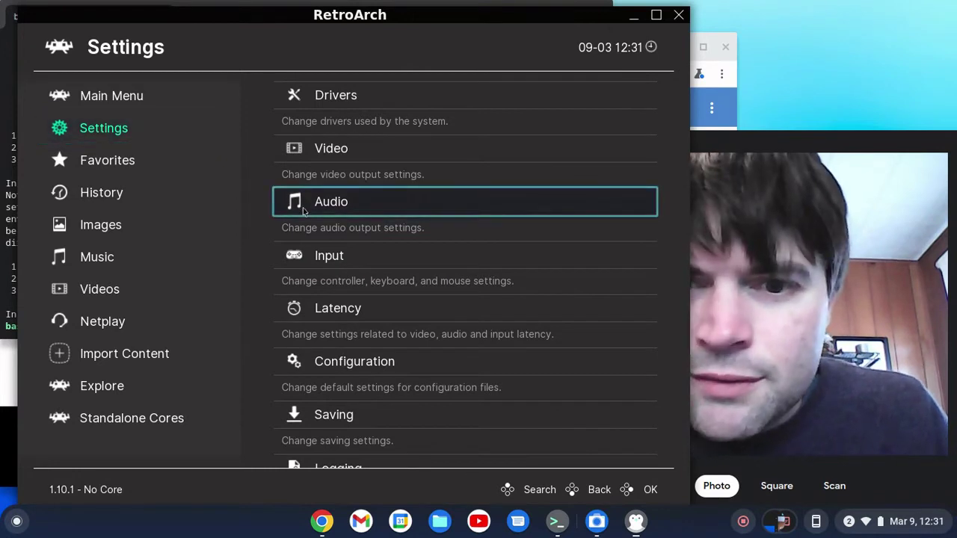
left_click(142, 101)
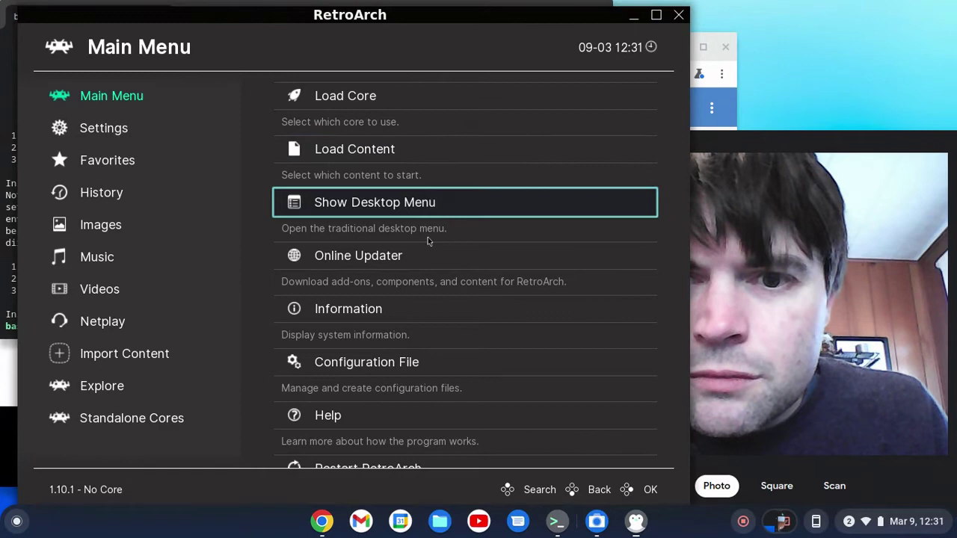
- Open the Core Downloader in the Online Updater
left_click(389, 273)
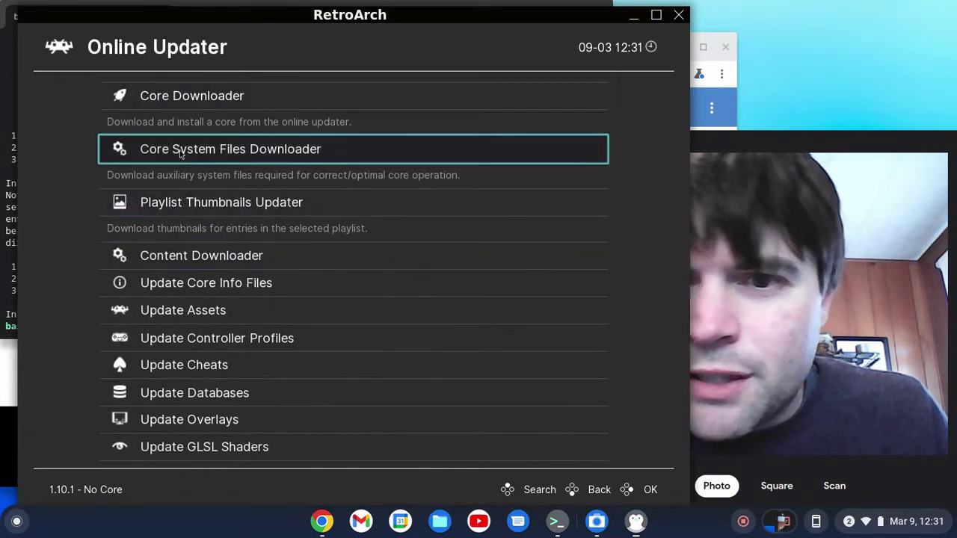
scroll(60, 214, "down", 1)
scroll(60, 214, "up", 1)
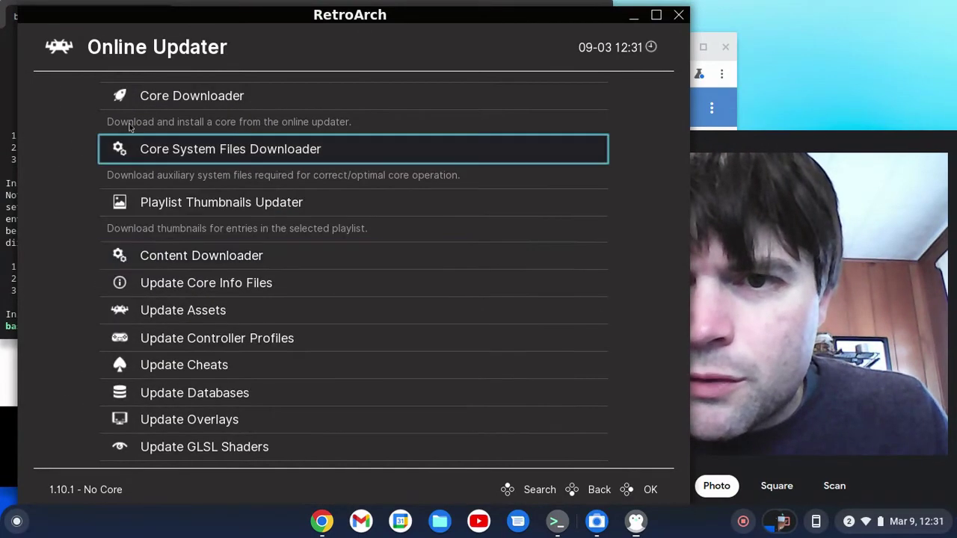
left_click(137, 110)
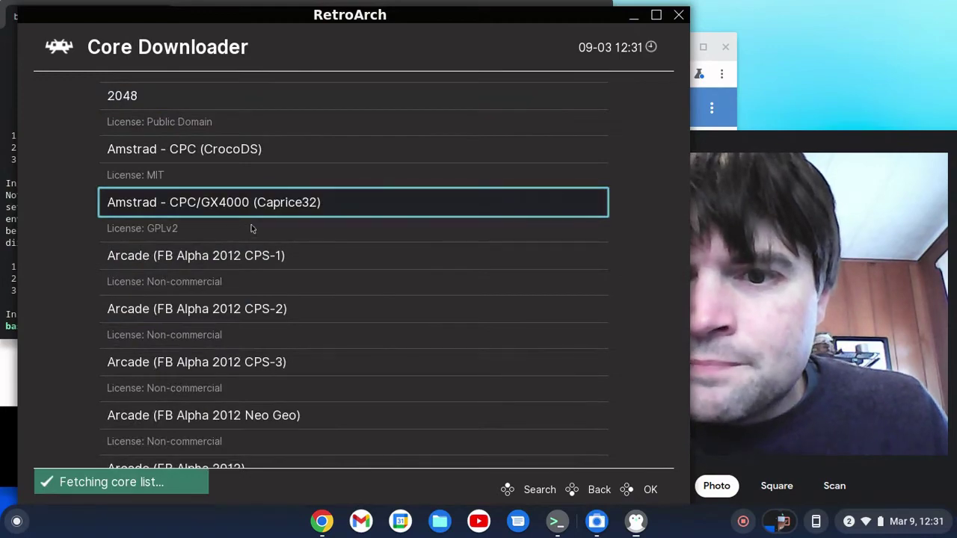
- Download the Nintendo - NES / Famicom (Mesen) core
scroll(251, 232, "down", 18)
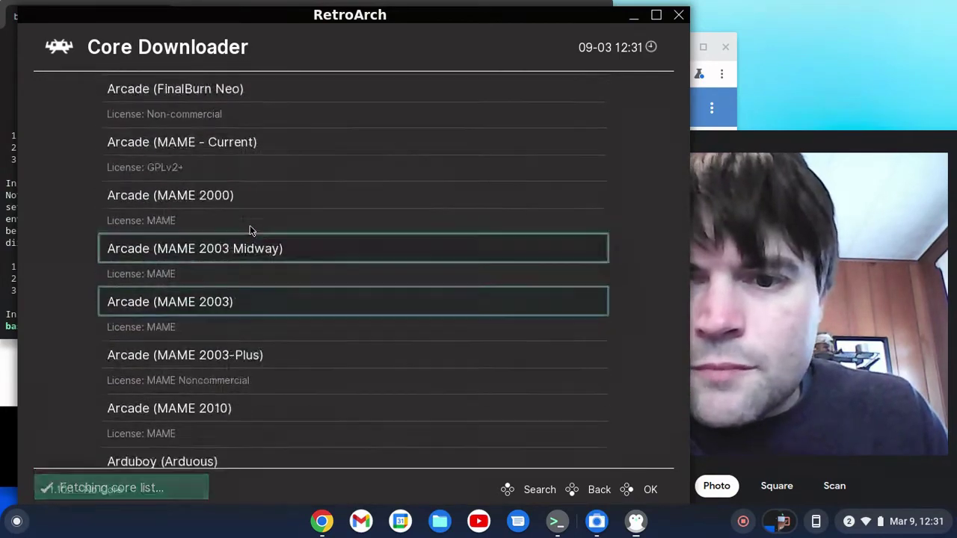
scroll(251, 229, "down", 20)
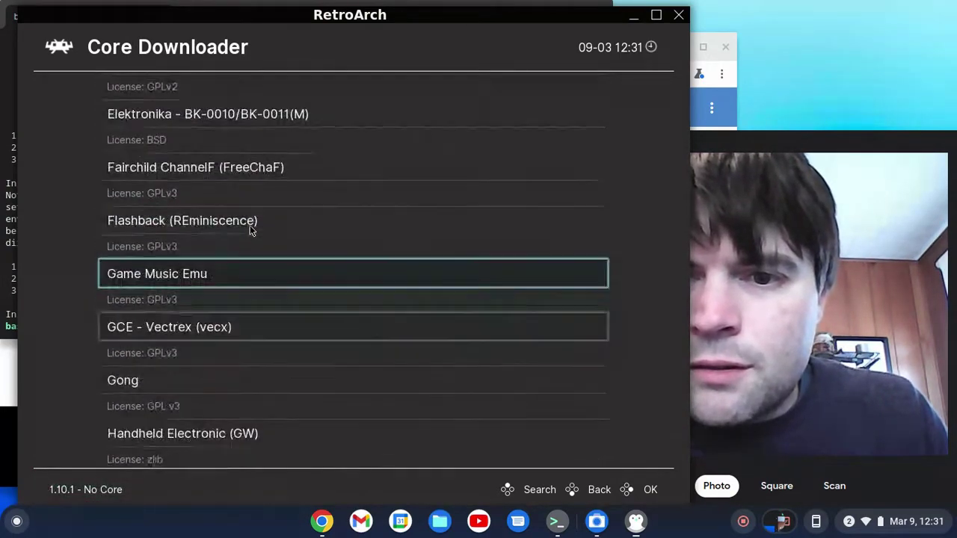
scroll(250, 225, "down", 20)
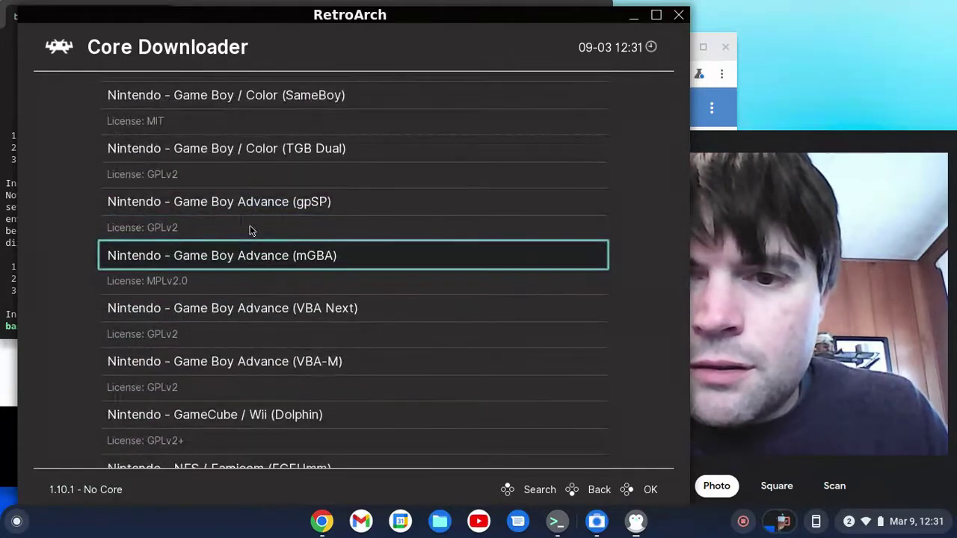
scroll(250, 225, "up", 2)
scroll(249, 225, "down", 12)
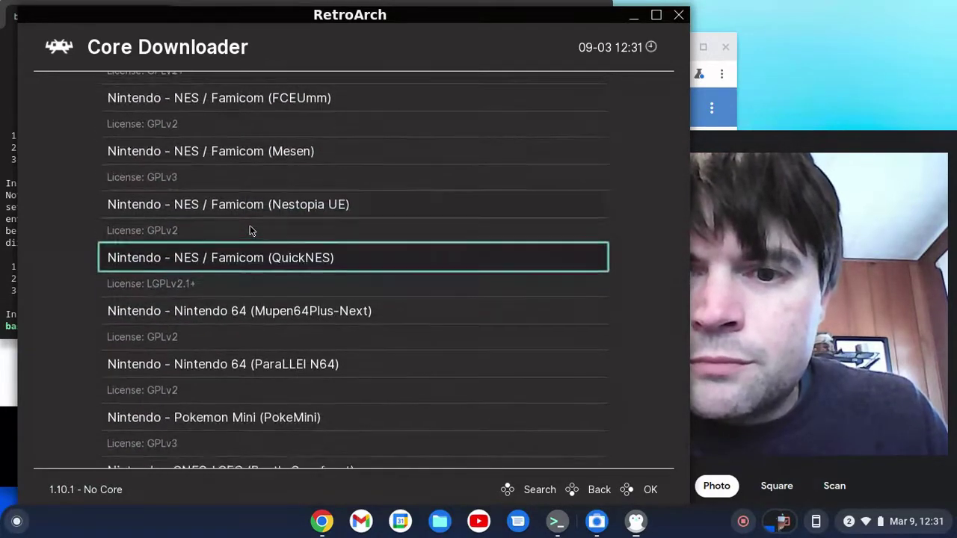
scroll(250, 225, "up", 1)
scroll(250, 225, "up", 2)
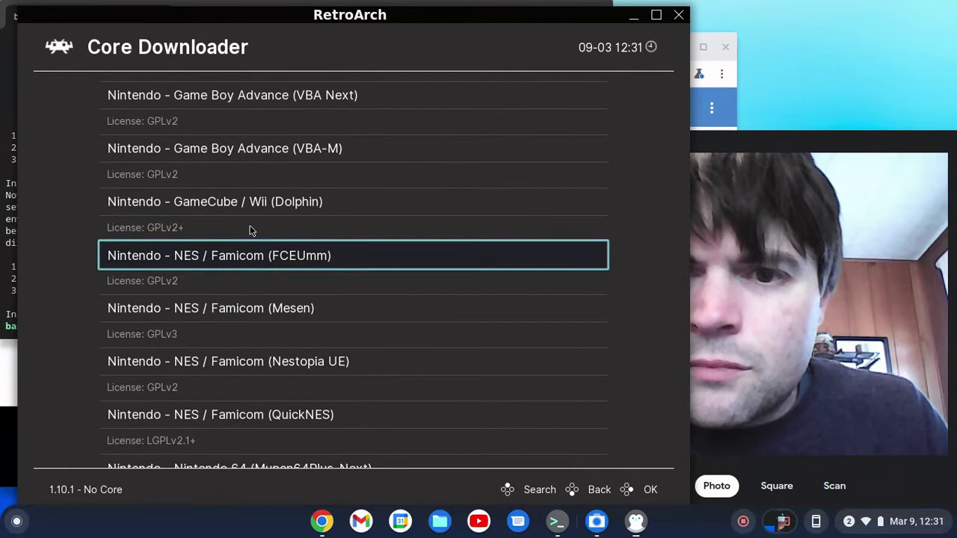
scroll(250, 226, "down", 1)
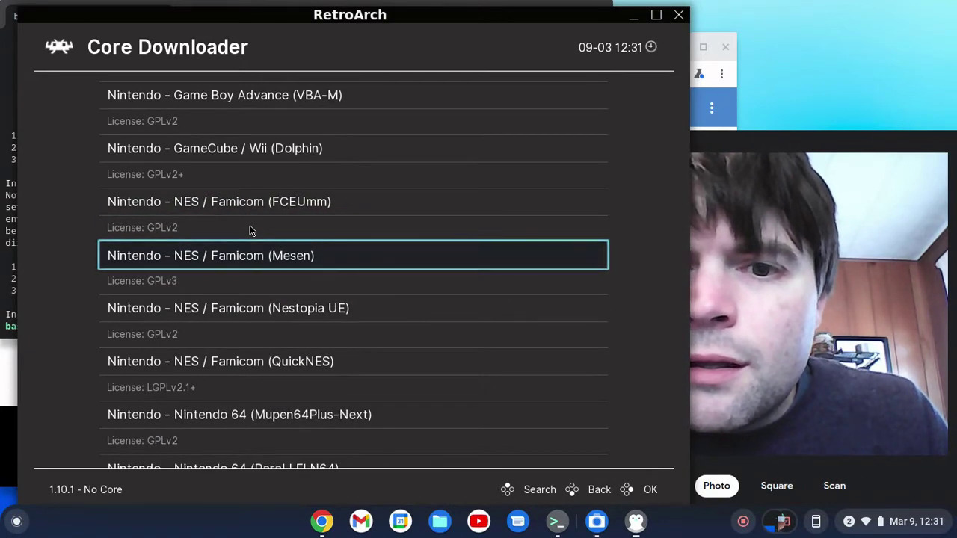
scroll(249, 230, "up", 1)
scroll(250, 230, "down", 1)
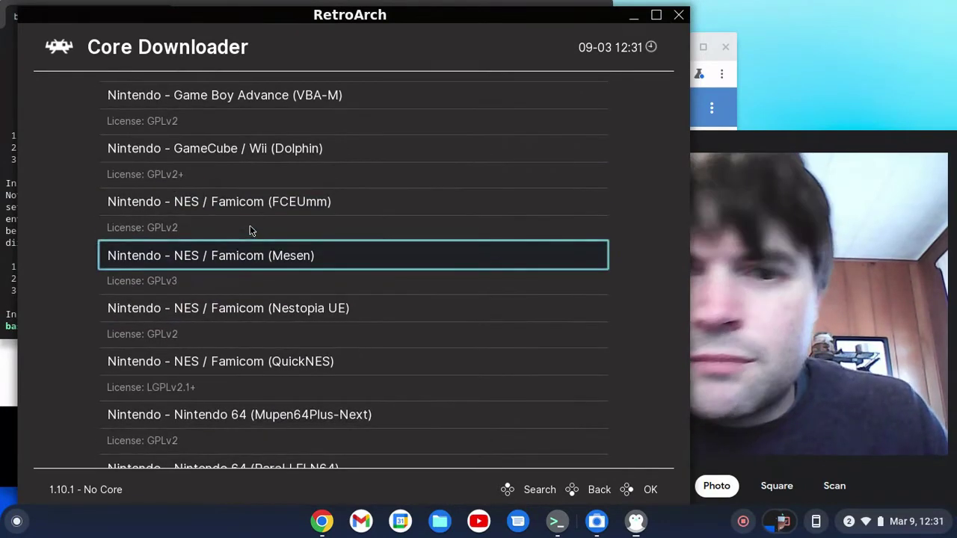
key("Return")
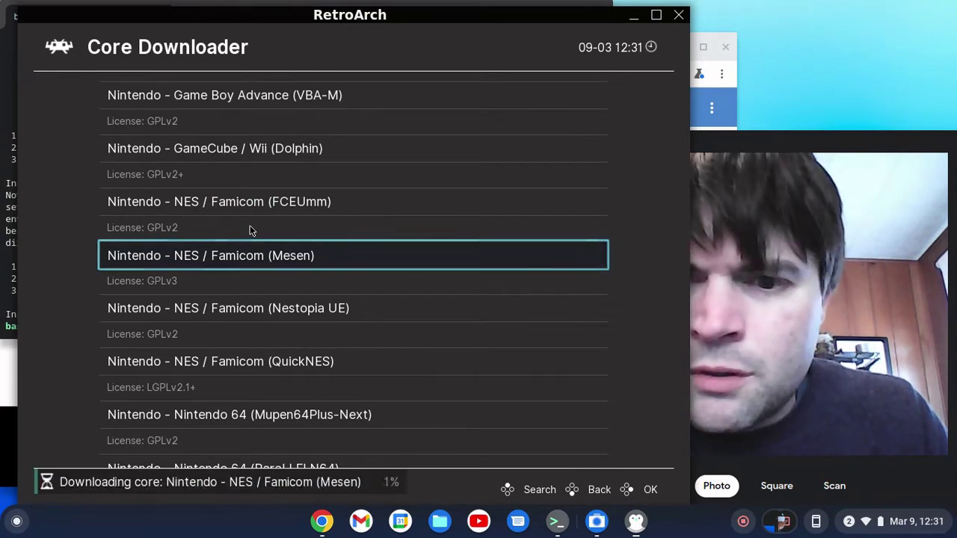
- Download the Nintendo - SNES / SFC (bsnes) core
scroll(250, 231, "down", 7)
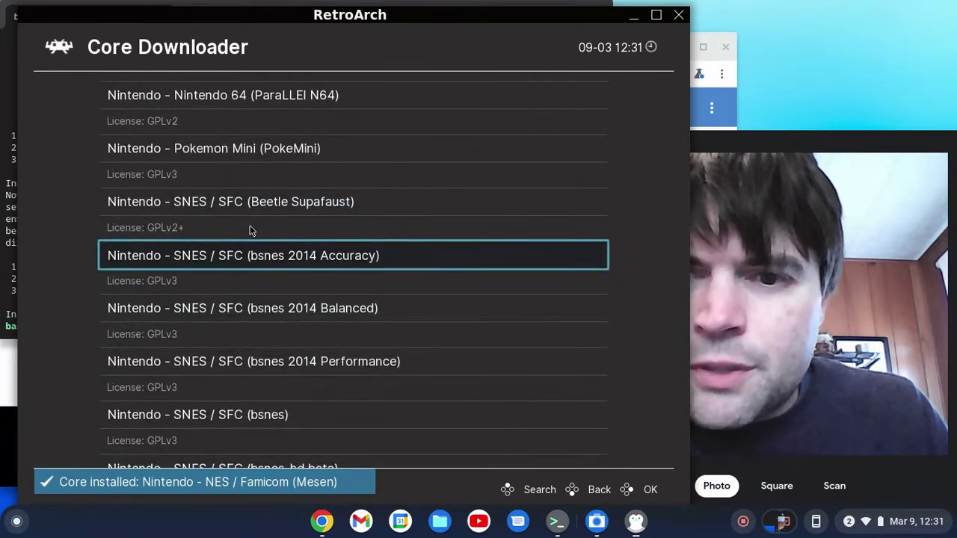
scroll(250, 230, "up", 1)
scroll(250, 228, "down", 2)
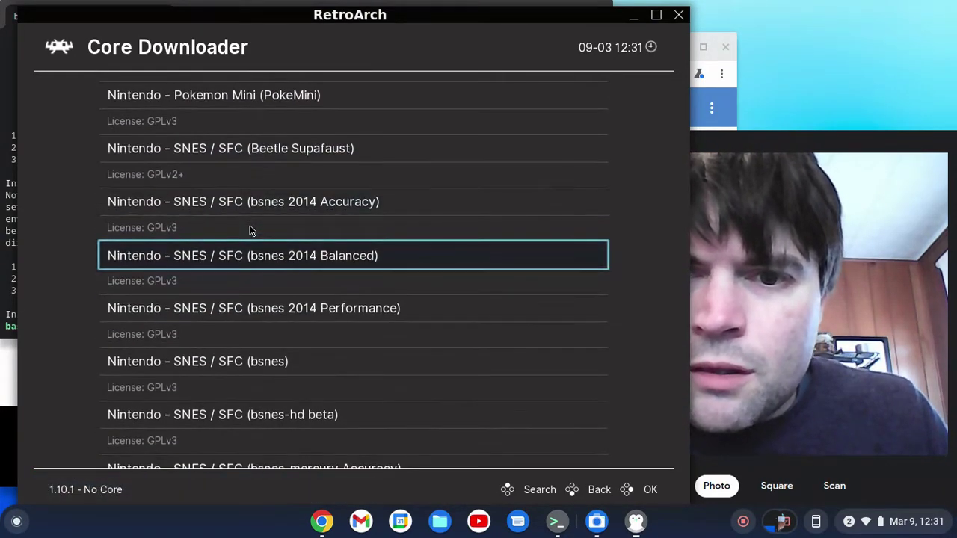
scroll(249, 230, "up", 1)
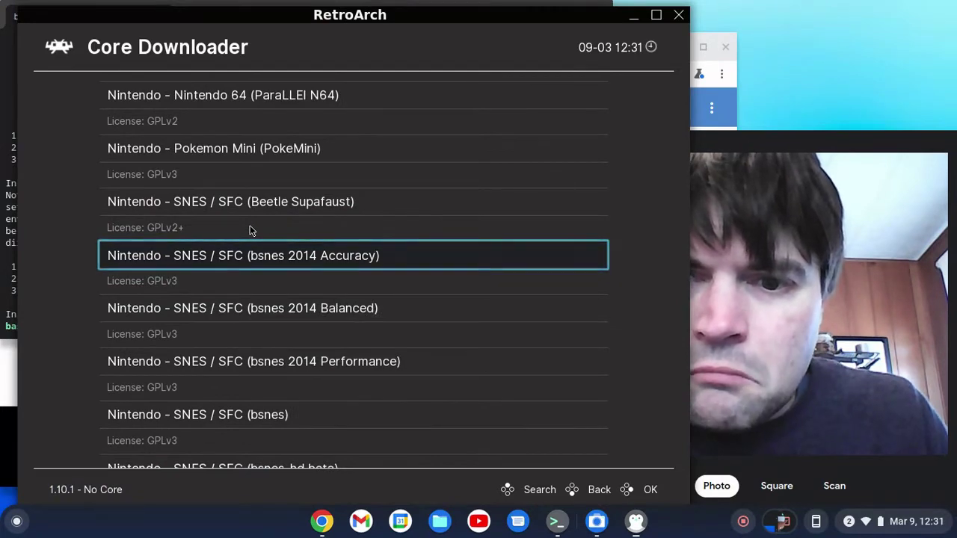
scroll(249, 230, "down", 3)
key("Return")
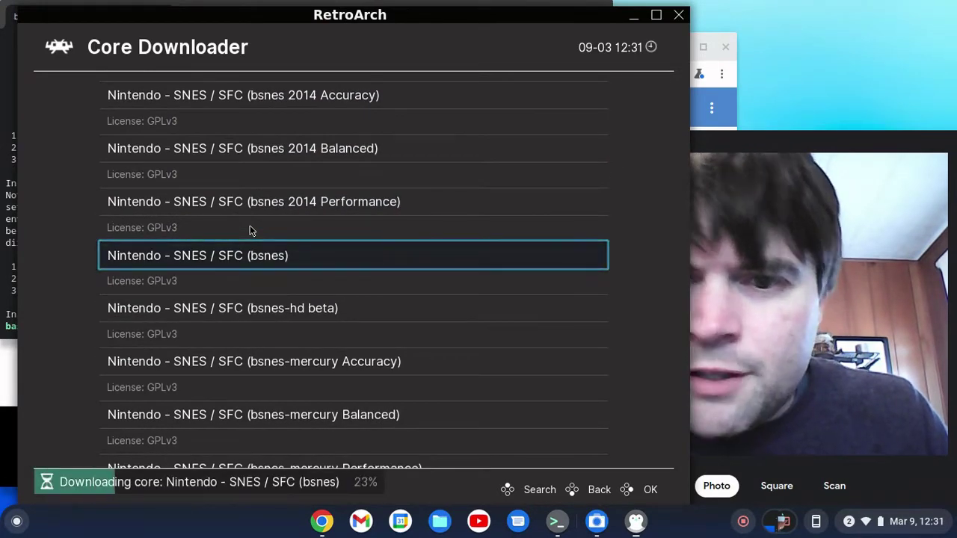
- Download the Sega - MS/GG/SG-1000 (Gearsystem) core
scroll(250, 230, "down", 19)
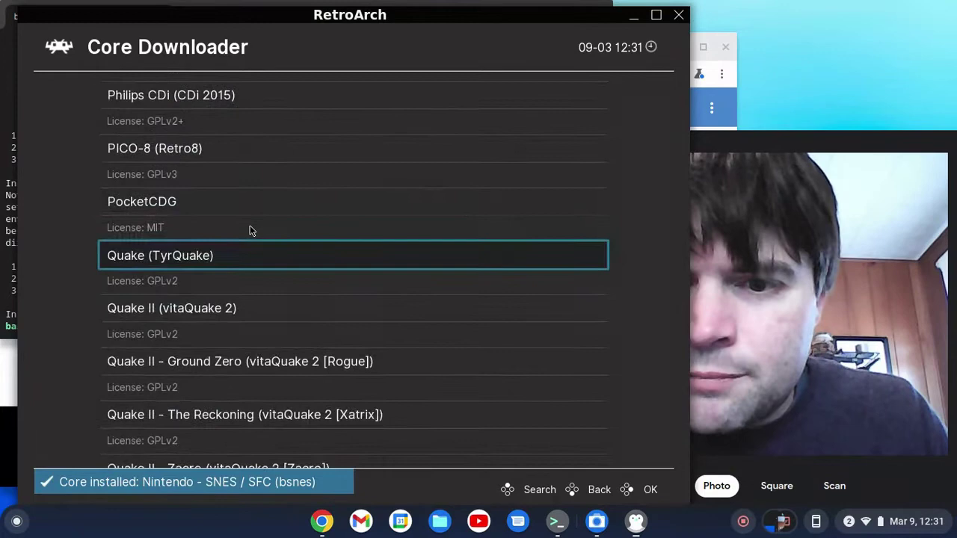
scroll(251, 230, "down", 19)
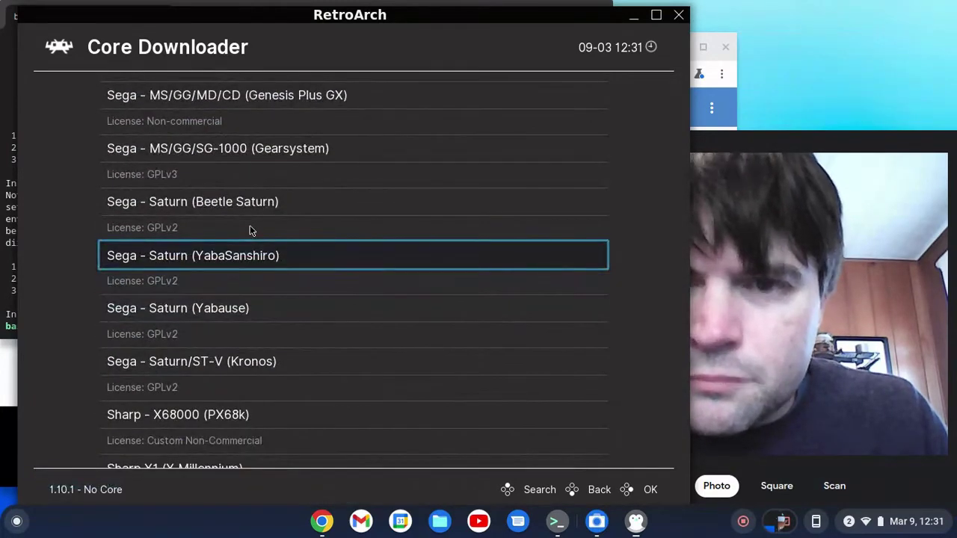
scroll(250, 230, "down", 1)
scroll(250, 231, "up", 3)
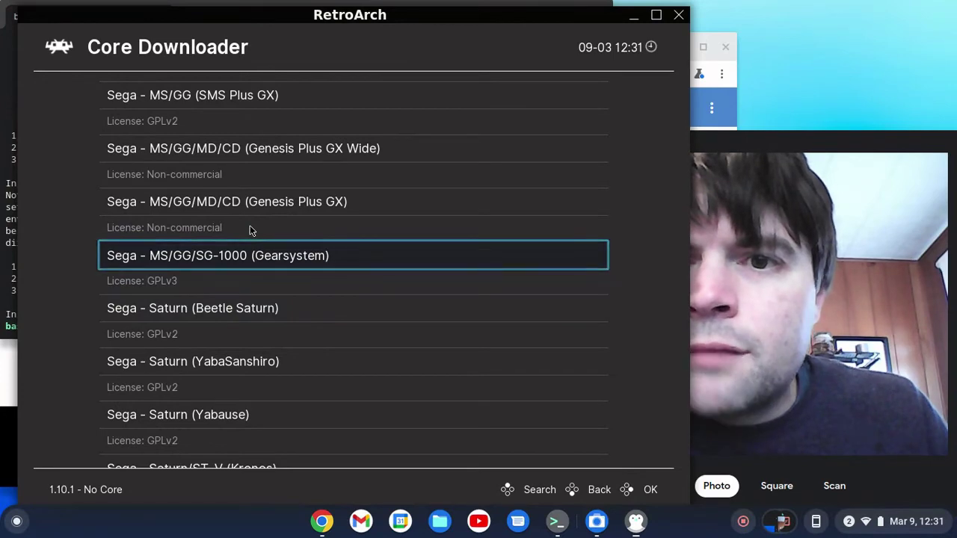
key("Return")
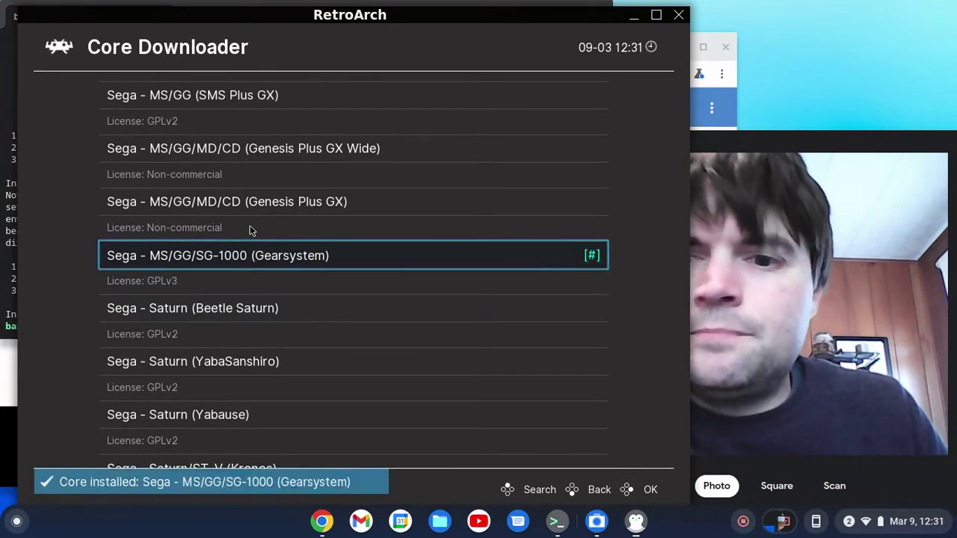
key("Return")
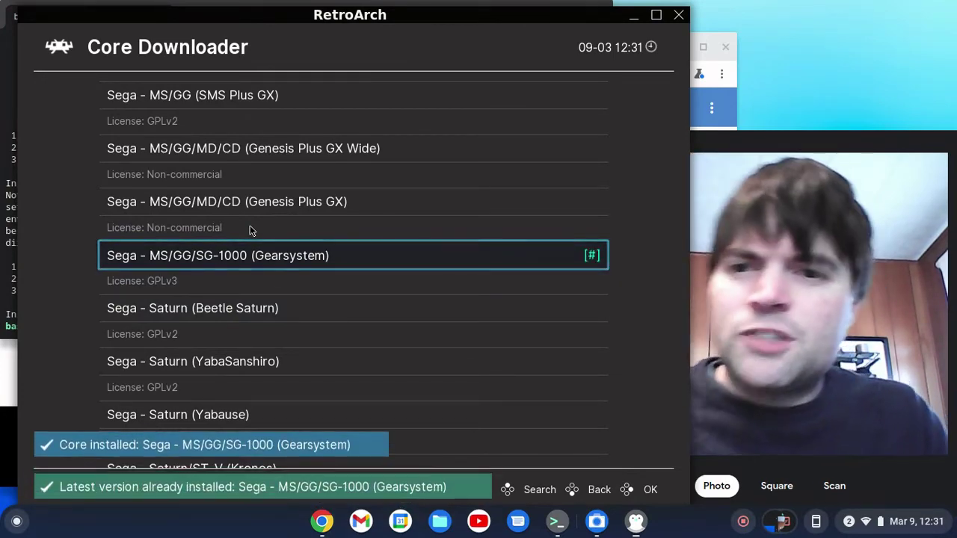
key("Return")
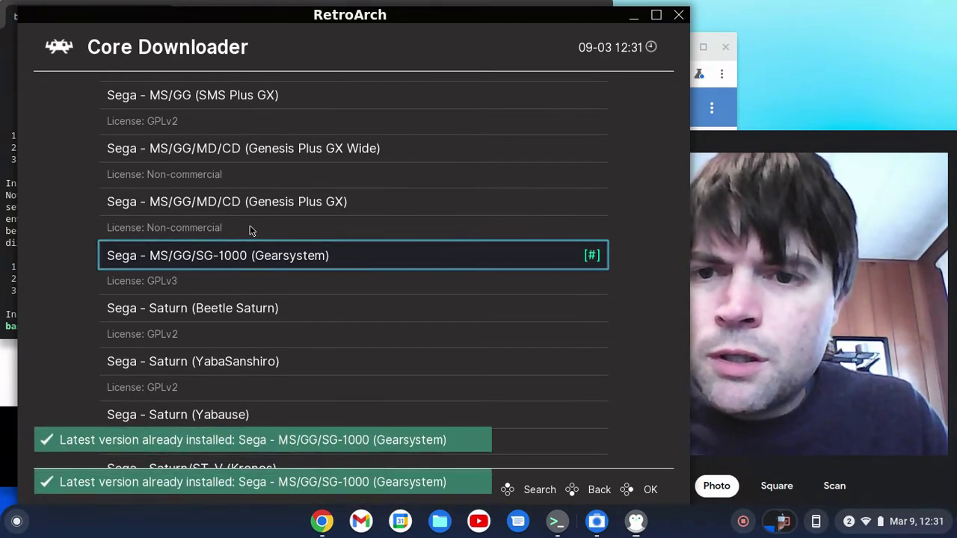
- Leave the Core Downloader and the Online Updater and return to the Main Menu
scroll(249, 230, "up", 5)
left_click(69, 50)
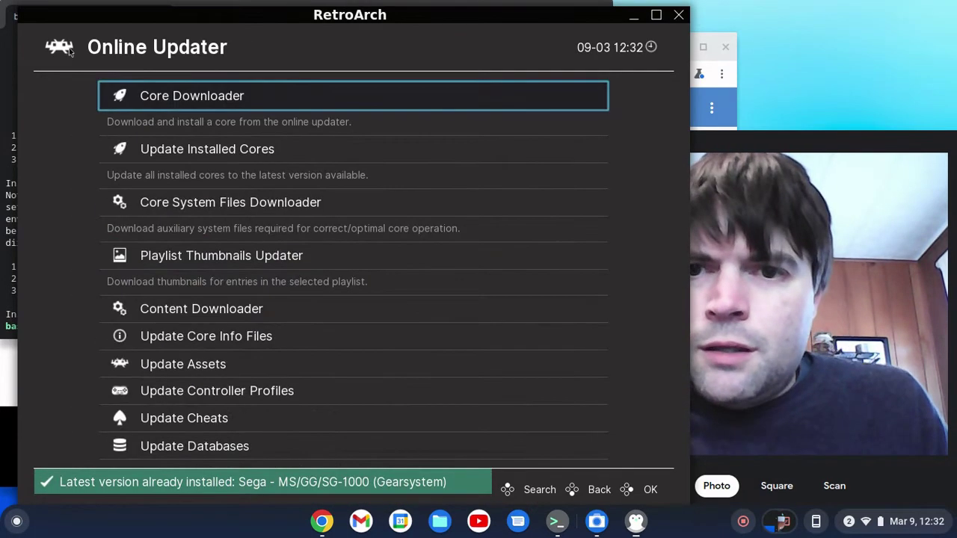
left_click(69, 50)
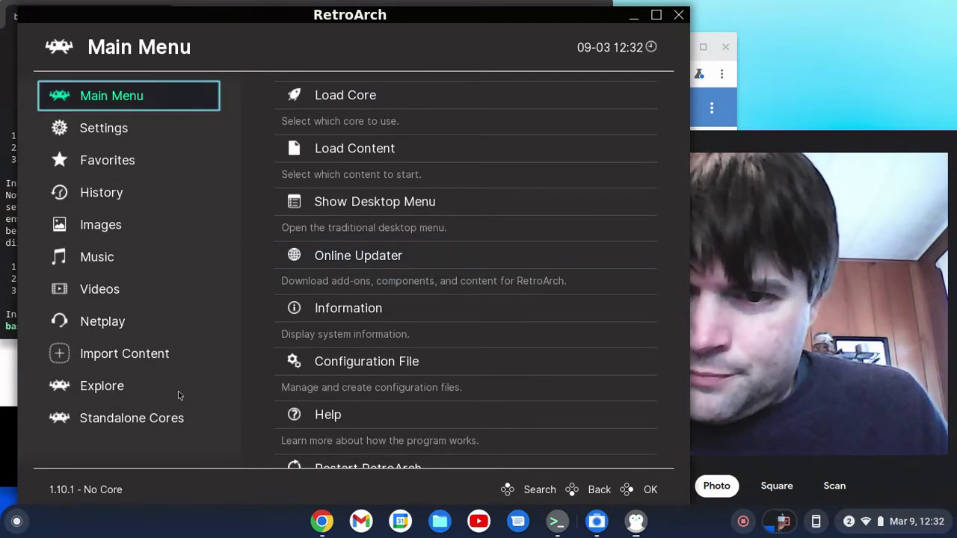
- Import content by scanning the directory /mnt/chromeos/MyFiles/ROMS for games
left_click(120, 351)
left_click(348, 101)
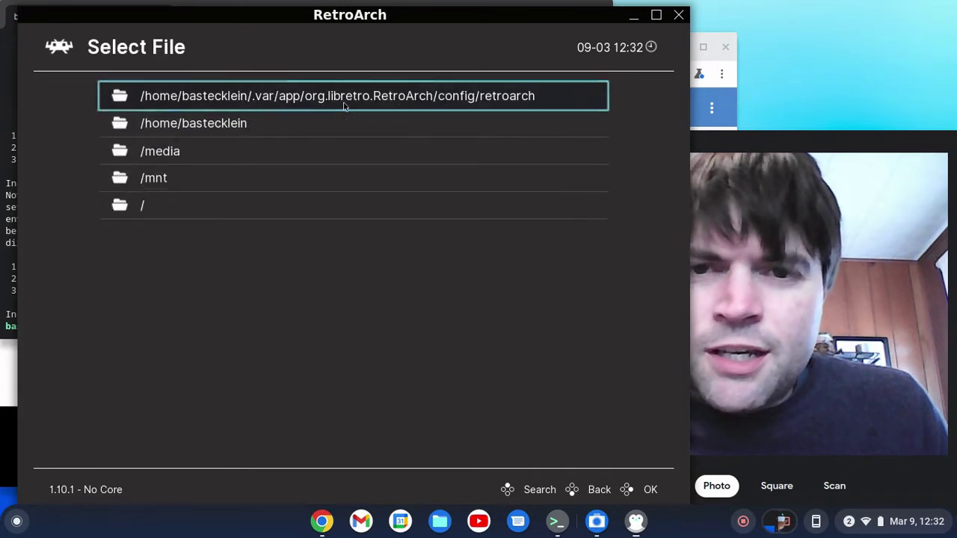
left_click(167, 181)
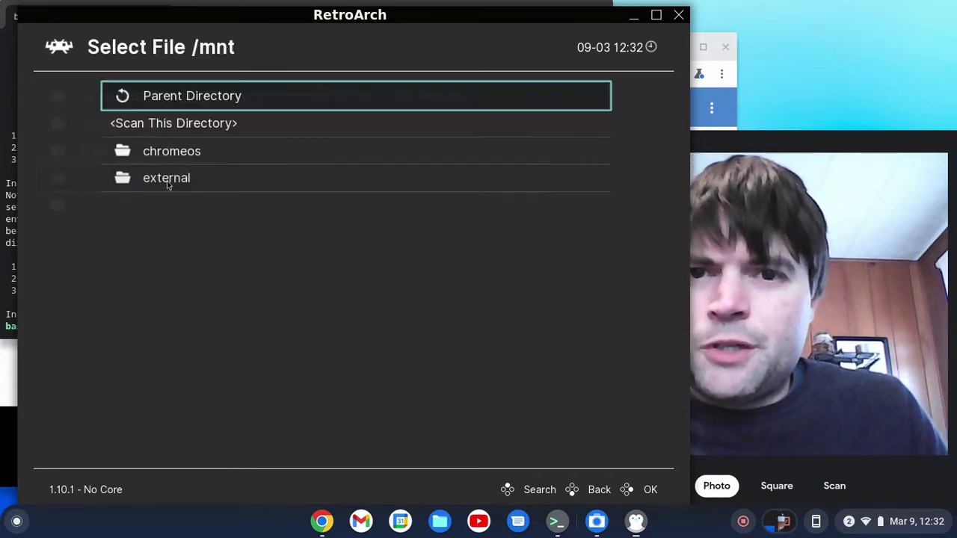
left_click(199, 152)
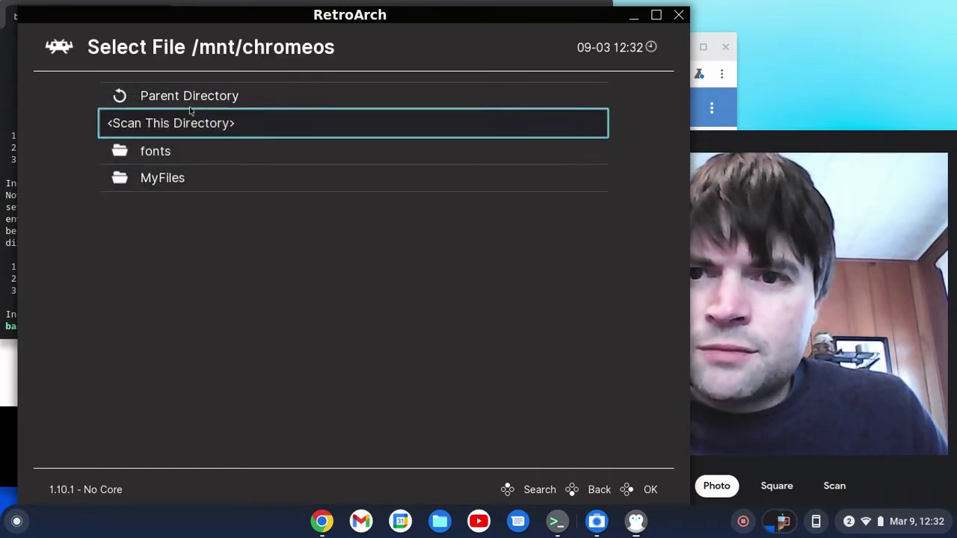
left_click(217, 176)
left_click(192, 180)
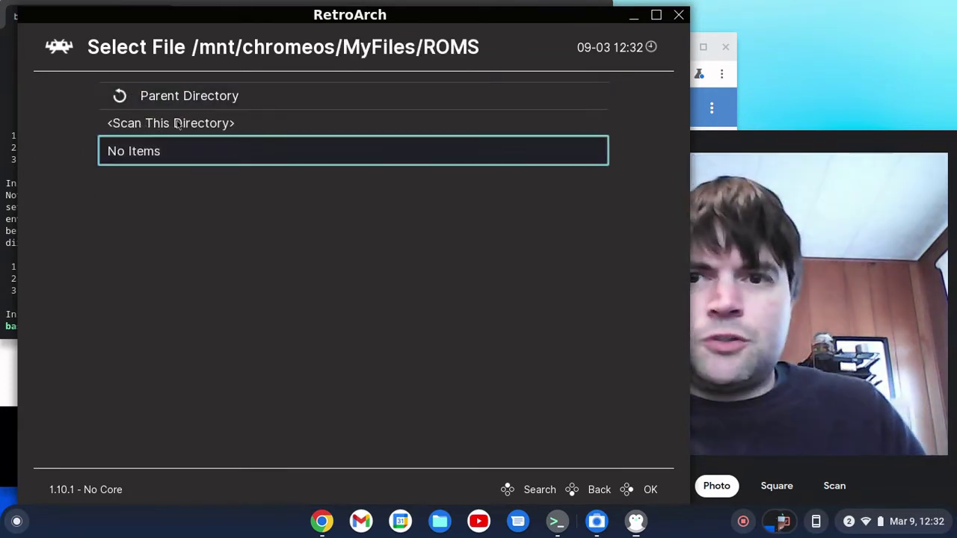
left_click(173, 123)
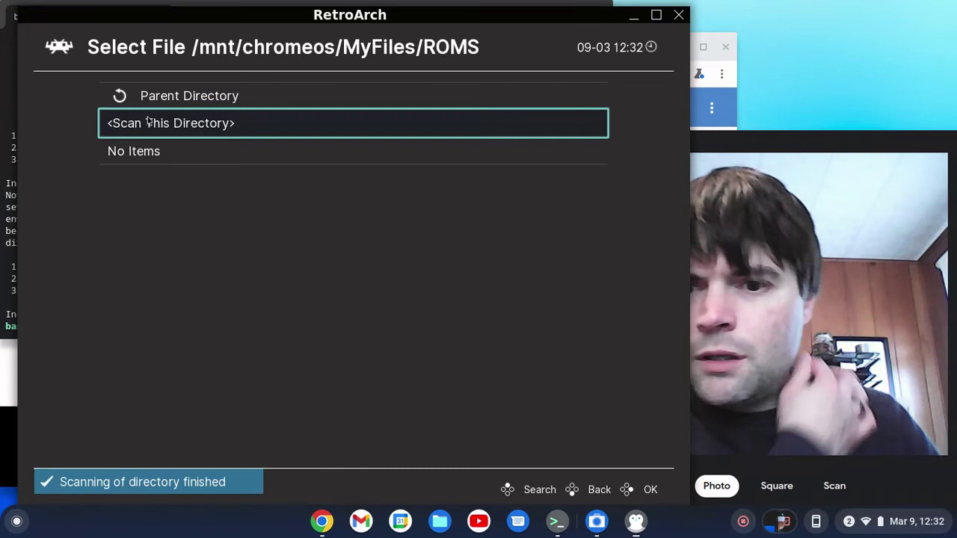
- Back out of the ROMS folder and its parent directories to the Import Content page
left_click(65, 48)
left_click(66, 48)
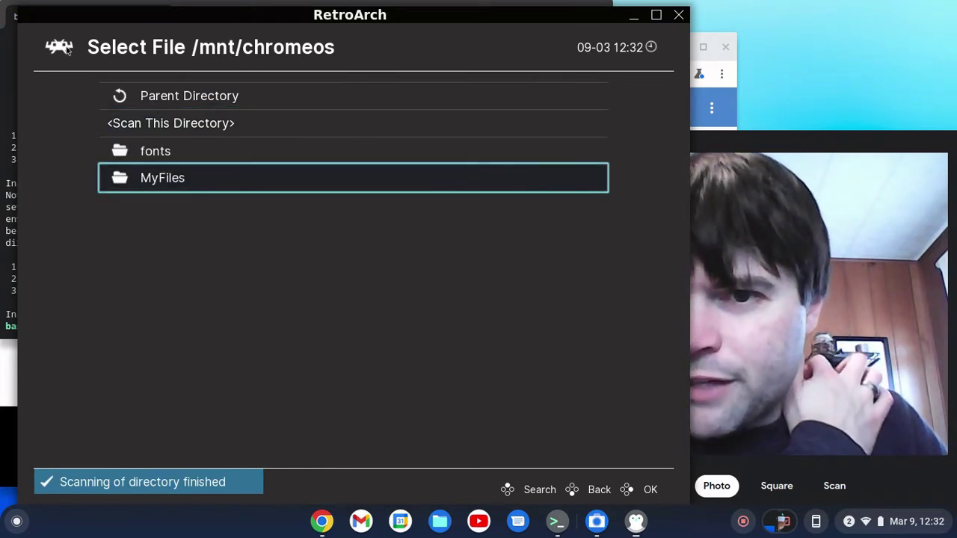
left_click(65, 48)
left_click(65, 48)
left_click(65, 48)
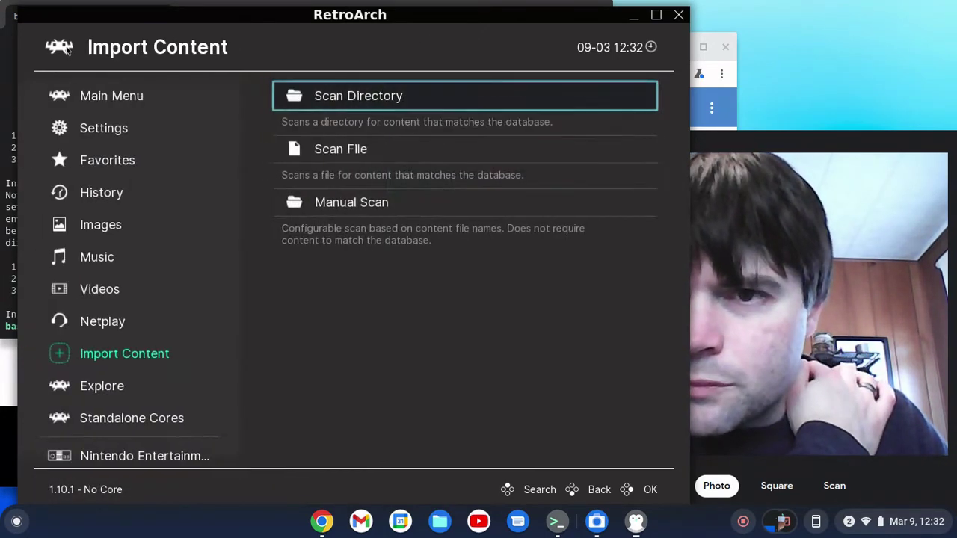
- Run Lemmings (USA) from the Nintendo Entertainment System playlist, using the Nintendo - NES / Famicom (Mesen) core
left_click(163, 457)
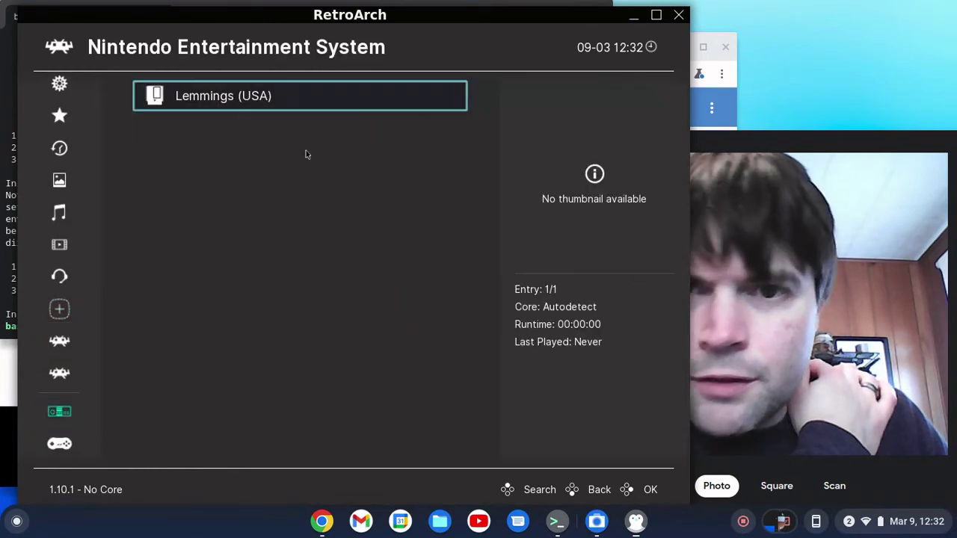
left_click(231, 101)
left_click(196, 103)
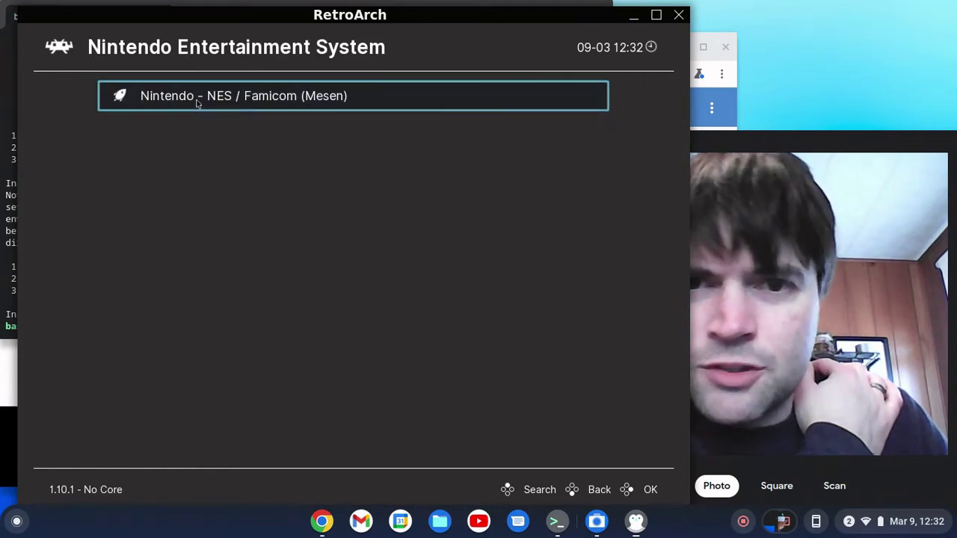
left_click(197, 103)
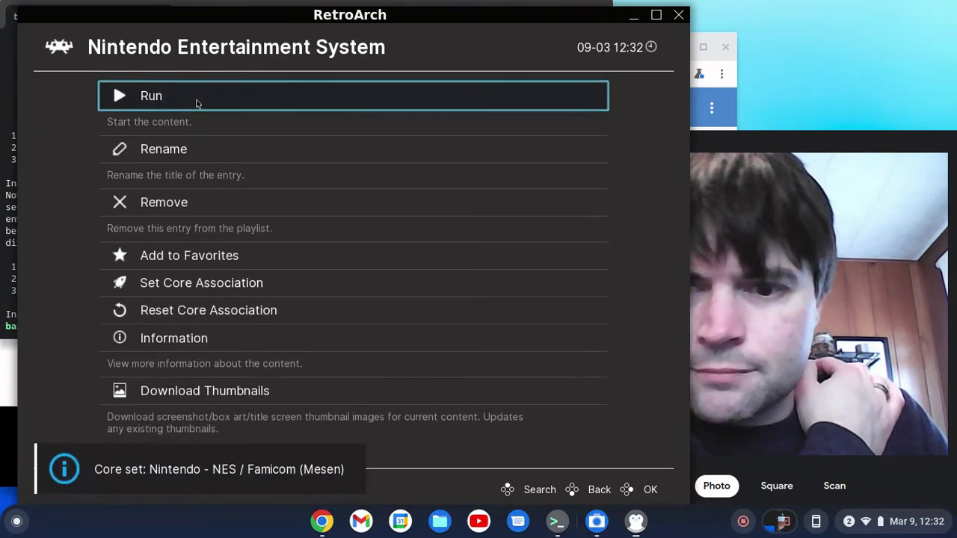
left_click(196, 103)
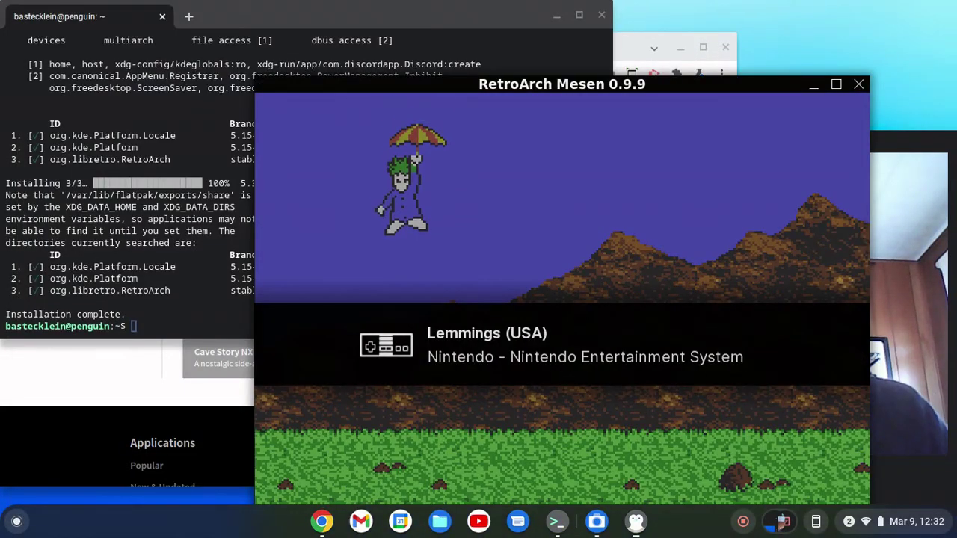
- Move the running Lemmings window toward the desktop's upper-left corner, and quit RetroArch after viewing the title sequence
left_click_drag(525, 89, 312, 26)
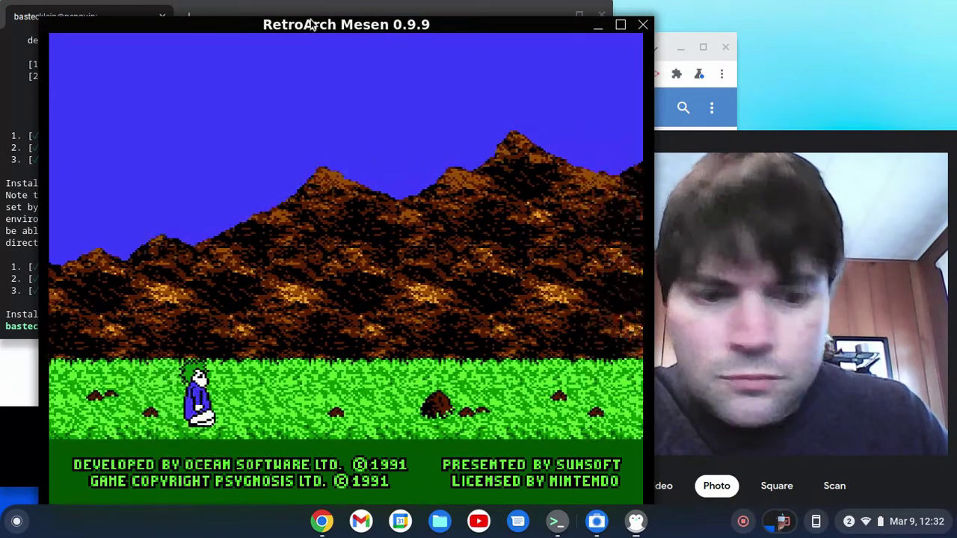
key("space")
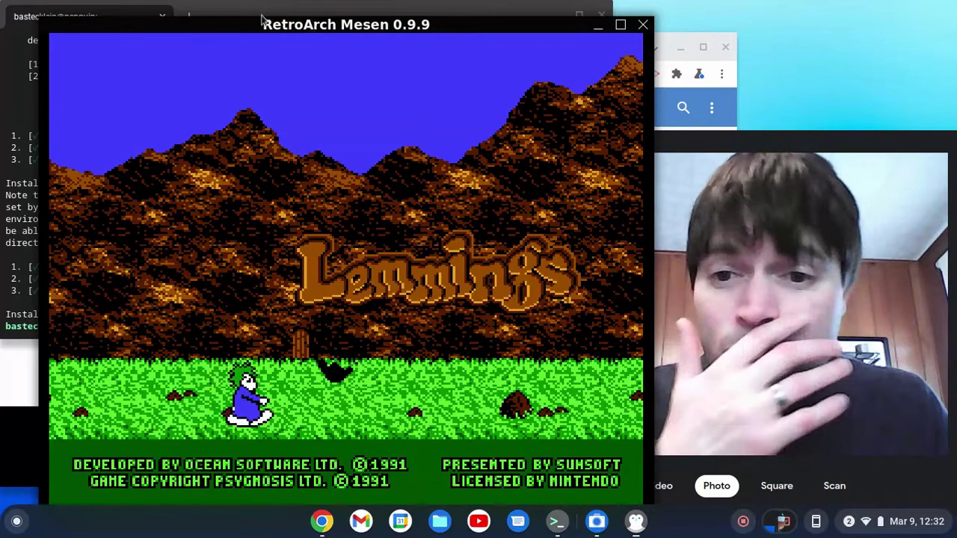
left_click(642, 25)
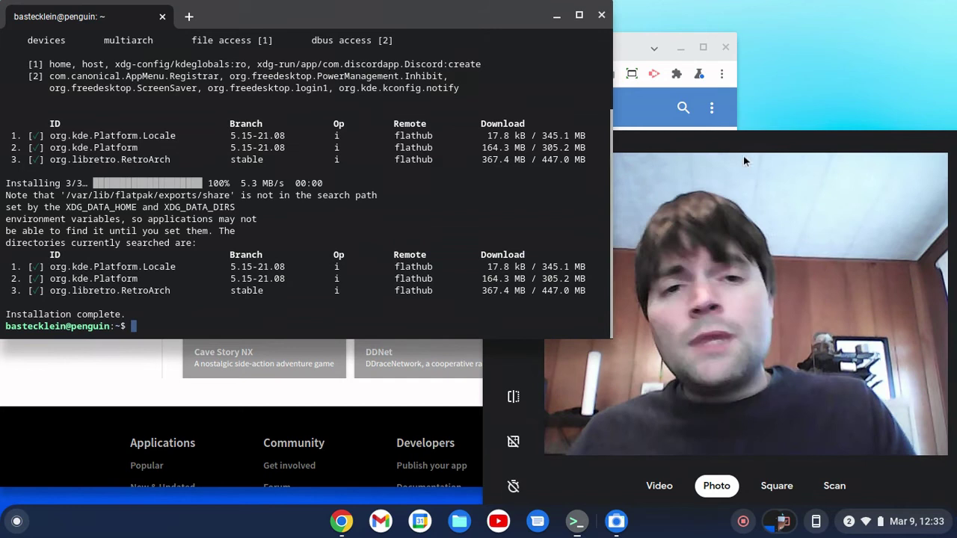
left_click(748, 152)
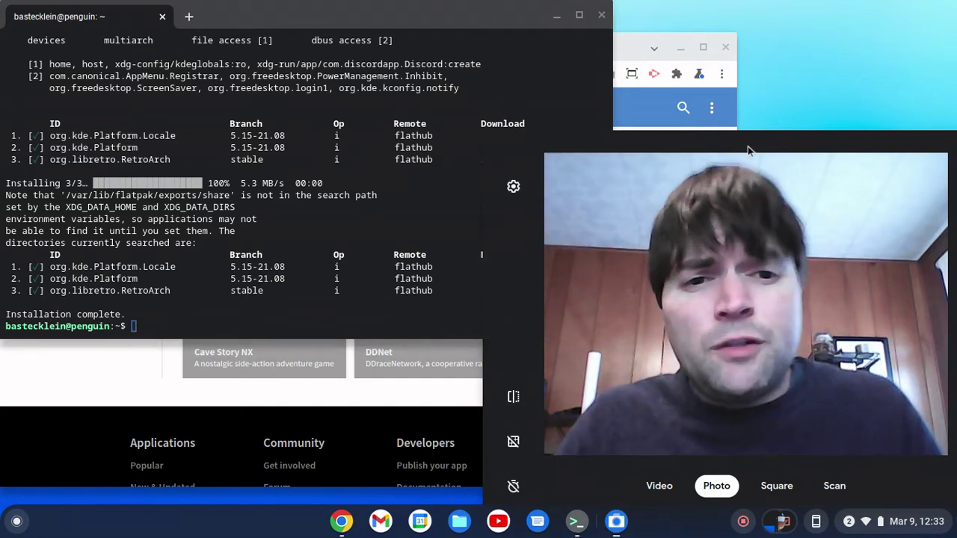